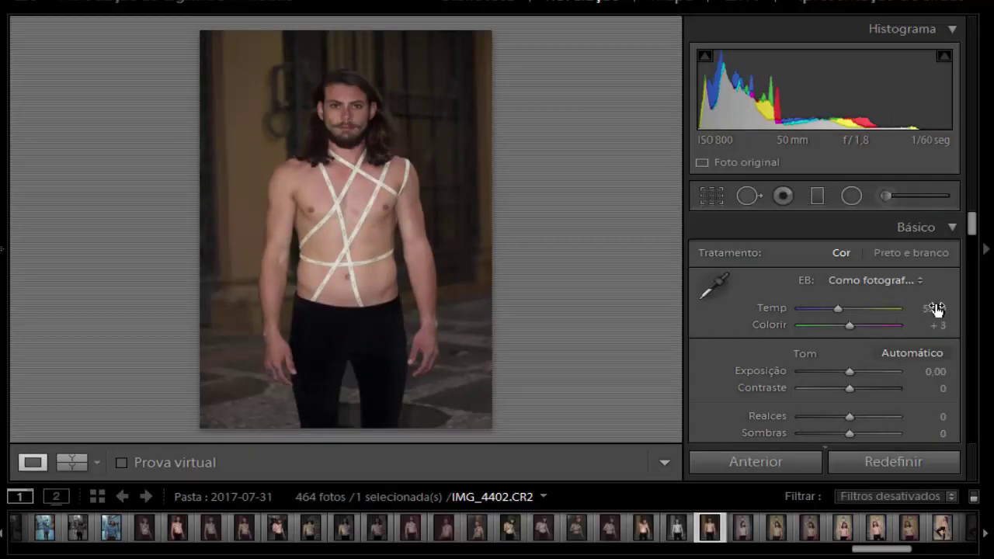
- Set the white balance to Temp 4576 and drag Tint to about −17
click(936, 308)
key(BackSpace)
text(4576)
key(Return)
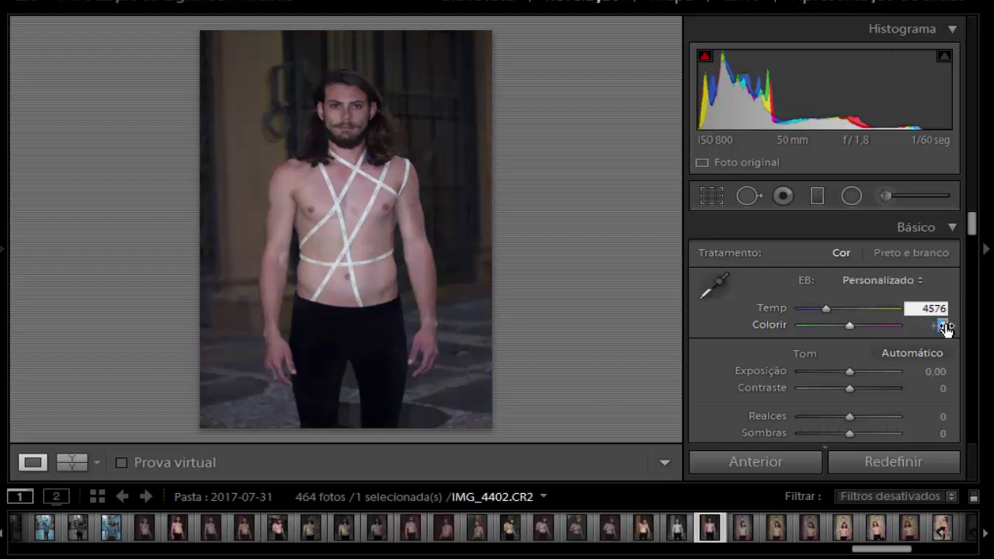
click(943, 327)
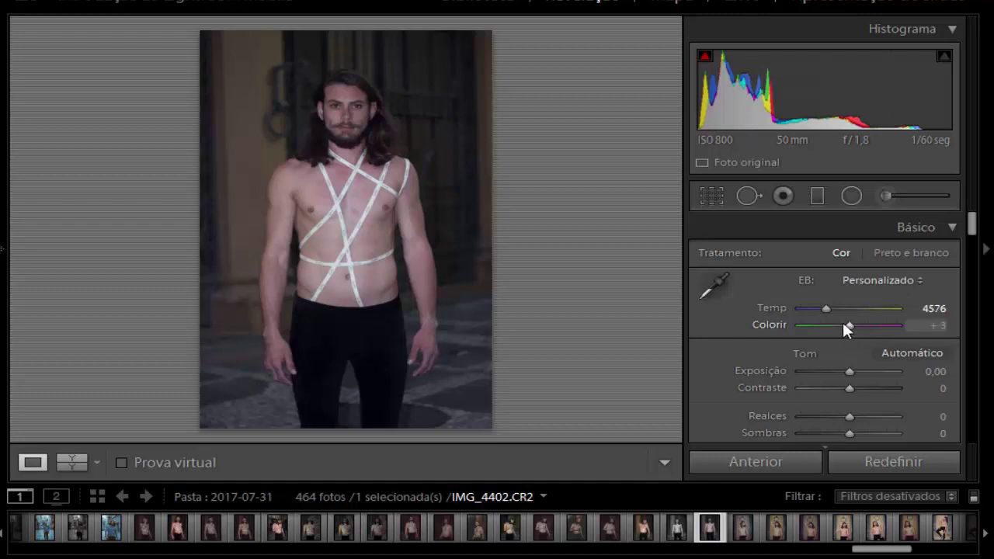
drag(851, 327, 845, 328)
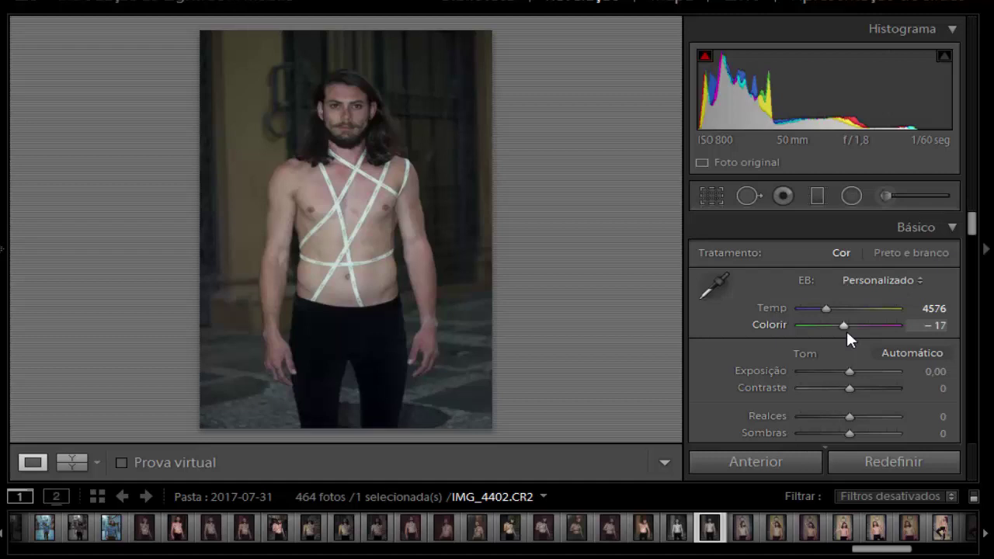
drag(846, 329, 844, 363)
drag(839, 323, 842, 327)
- Set Exposure −0.35, Highlights −21, Shadows +15 and Whites −21 in the Basic panel
scroll(814, 350, down, 2)
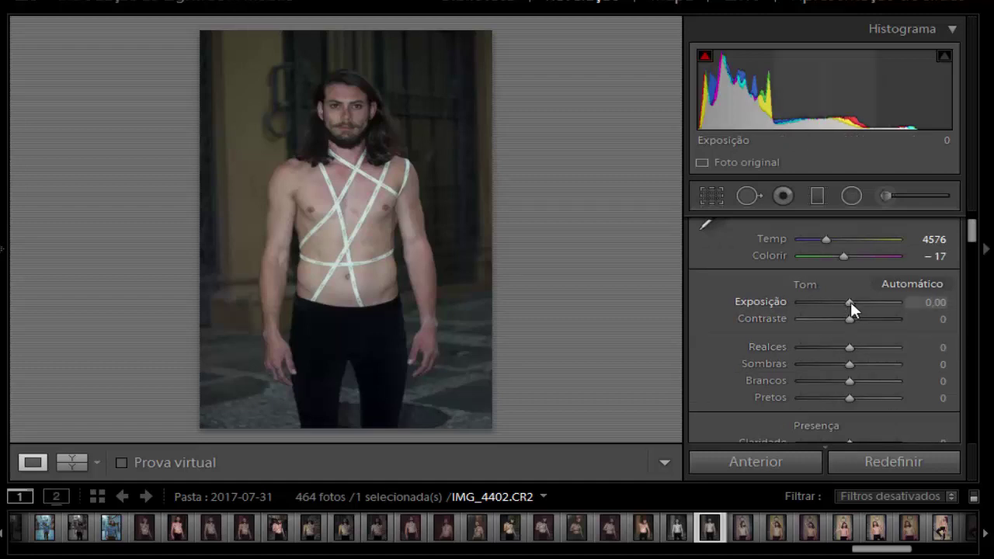
drag(851, 302, 848, 300)
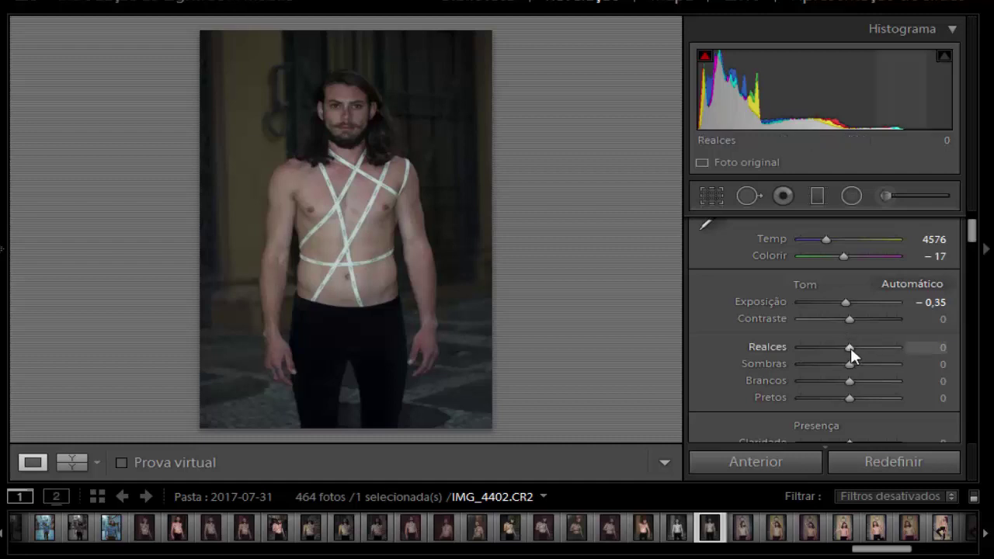
drag(850, 348, 839, 348)
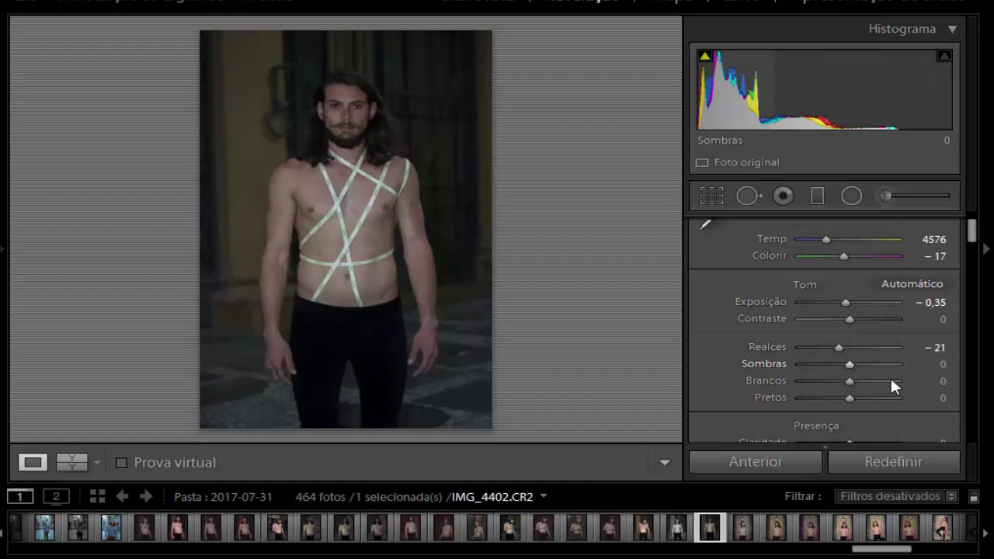
click(924, 368)
text(15)
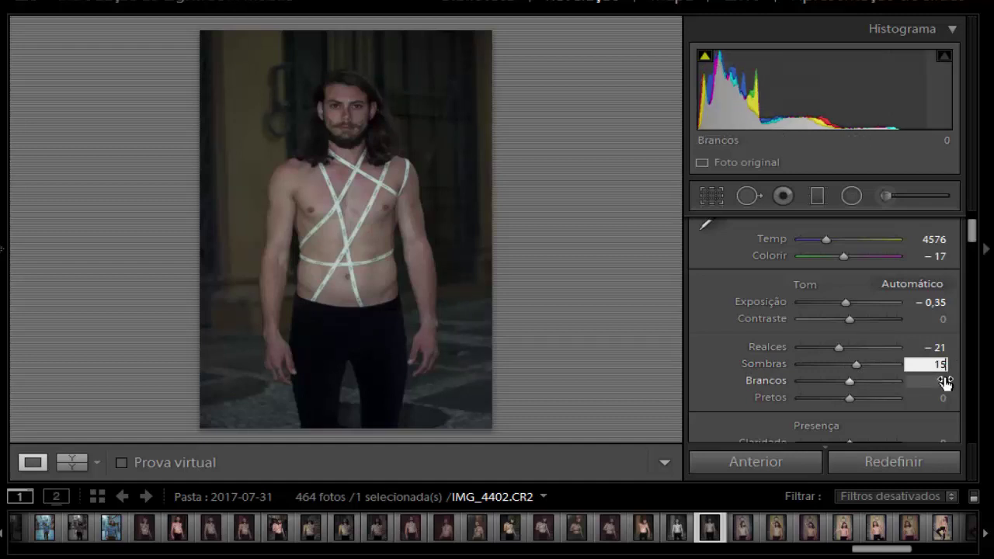
click(945, 381)
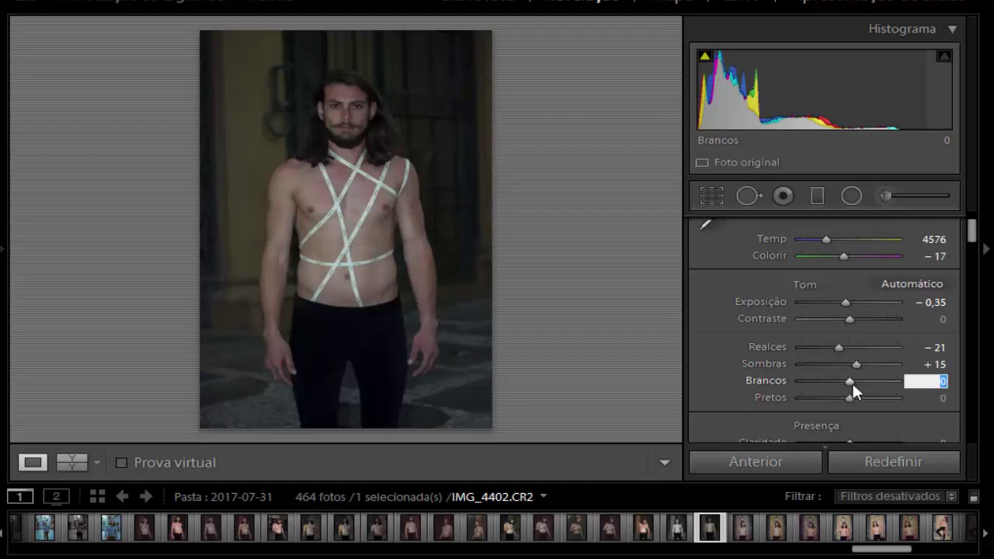
drag(852, 381, 839, 387)
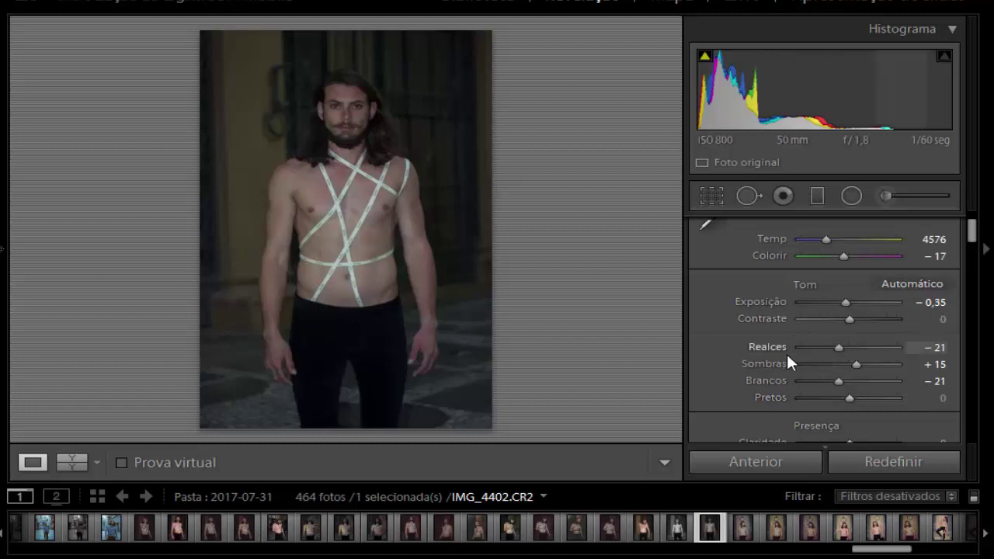
scroll(786, 352, down, 2)
- Compare the before/after views, then raise Clarity to +17
click(73, 464)
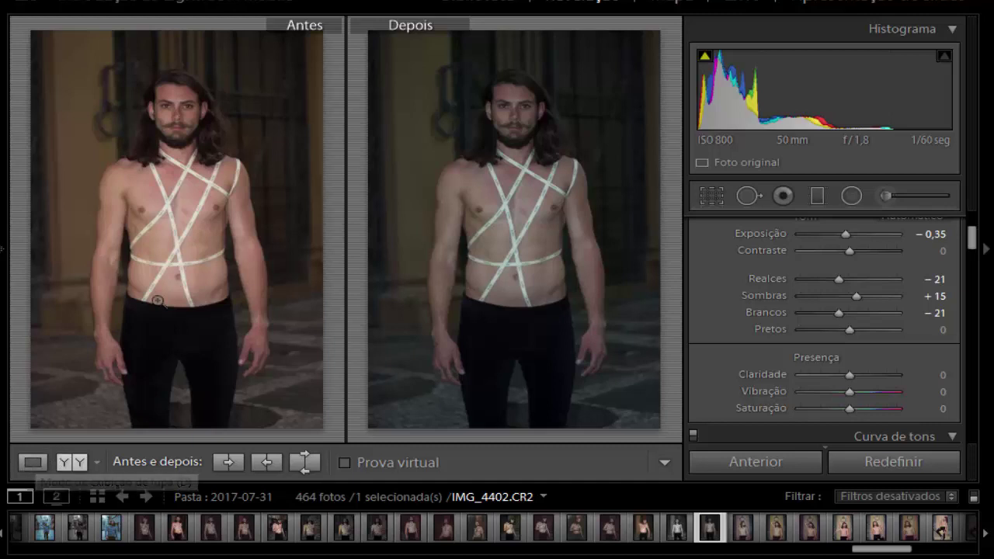
click(34, 462)
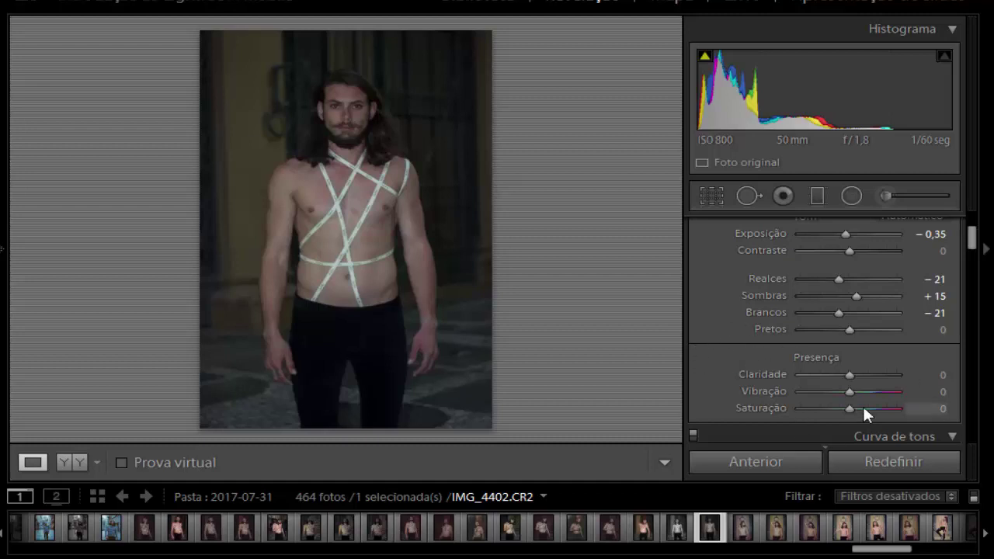
mouse_move(848, 374)
mouse_down()
mouse_move(857, 394)
mouse_move(884, 404)
mouse_up()
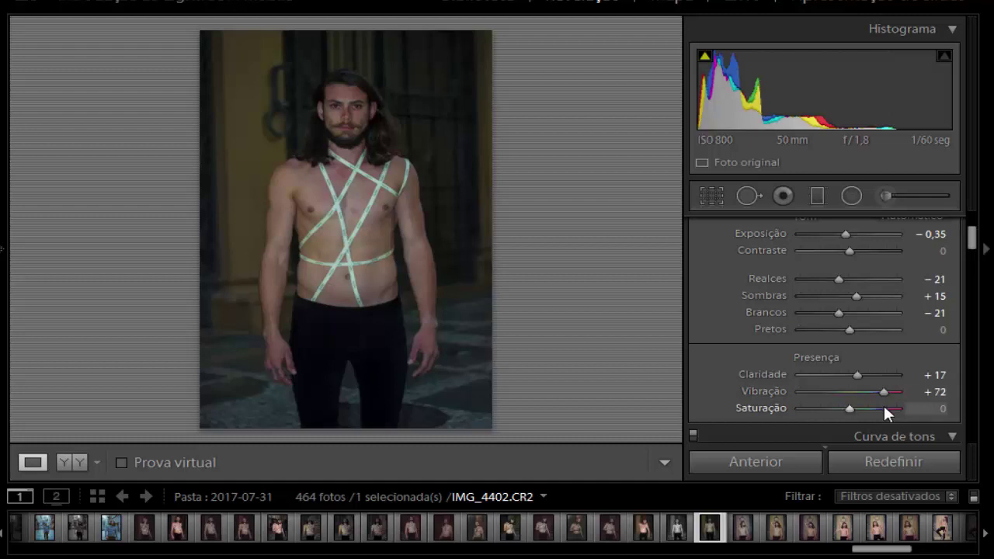
- Bring Saturation down to −33, with Vibrance at +72
click(934, 409)
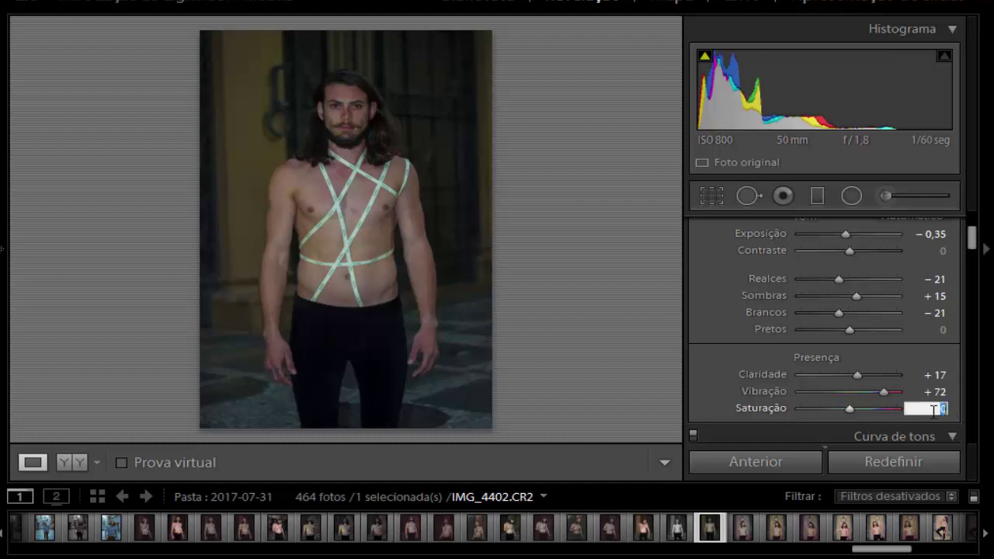
click(850, 407)
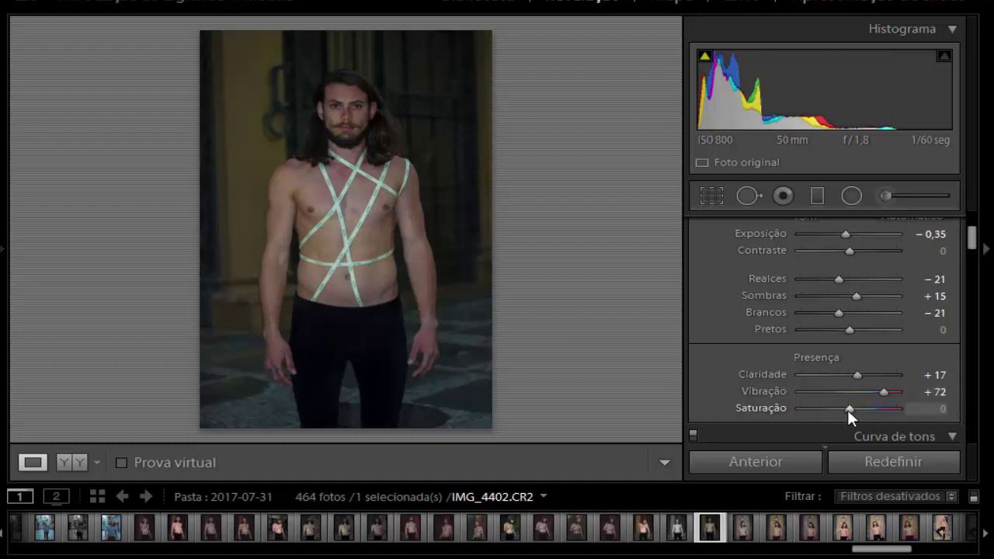
drag(847, 410, 841, 410)
click(943, 410)
click(947, 414)
text(-33)
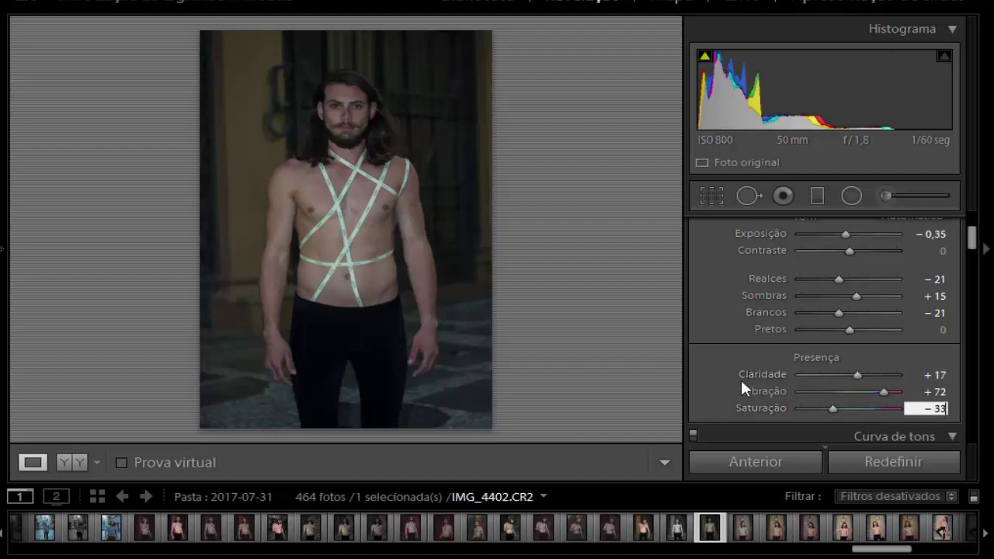
scroll(722, 377, down, 2)
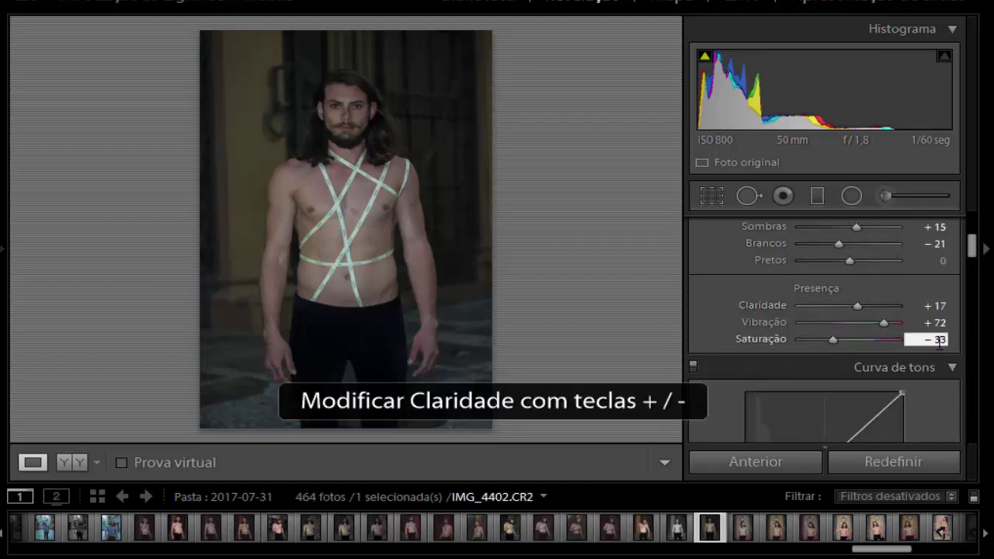
click(707, 312)
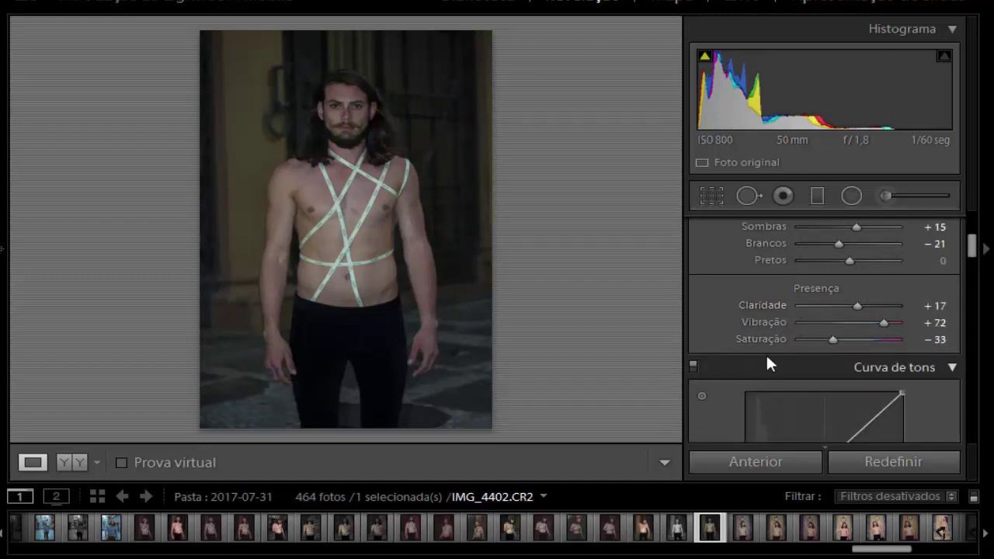
scroll(769, 362, down, 2)
- Lower the tone curve's top endpoint slightly and add upper and midtone control points
scroll(771, 358, down, 2)
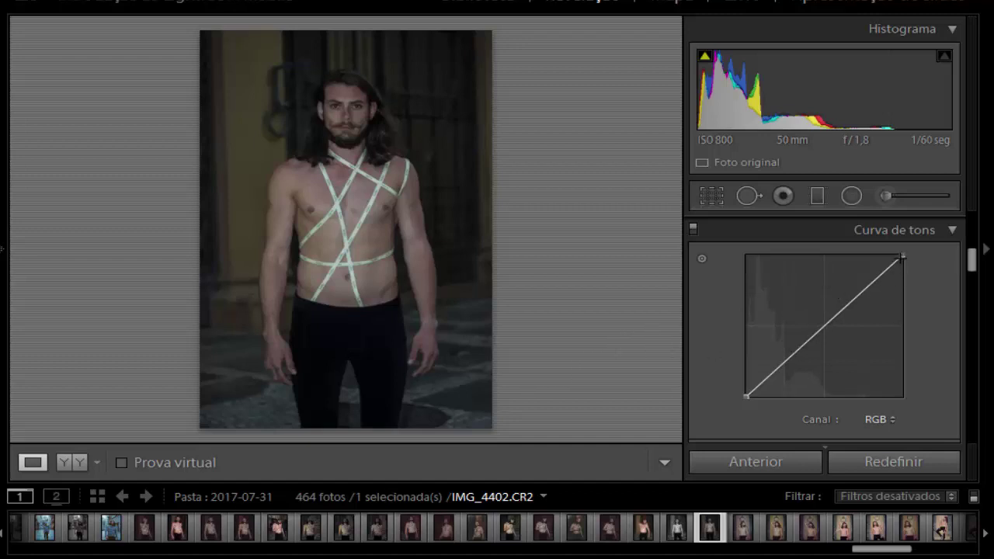
drag(901, 256, 902, 259)
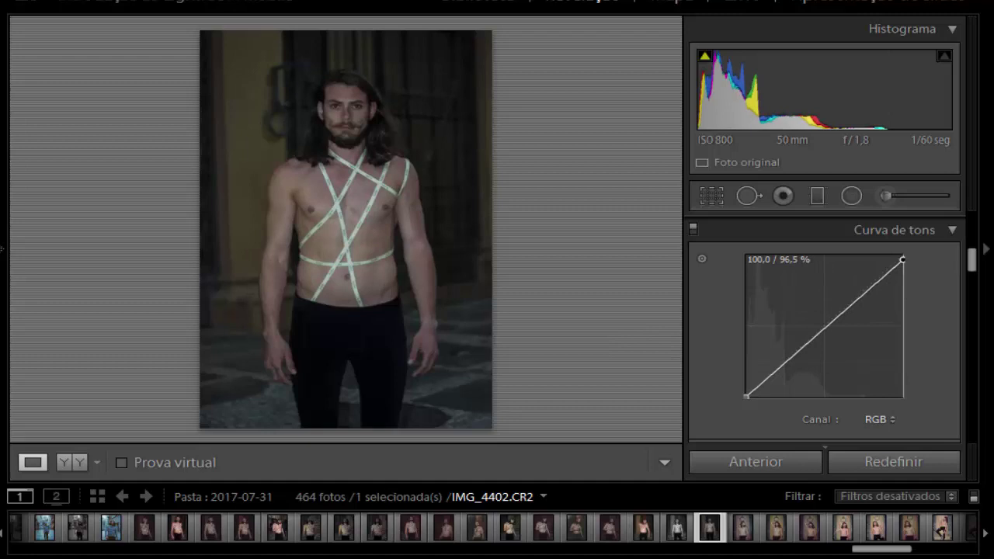
drag(902, 259, 902, 267)
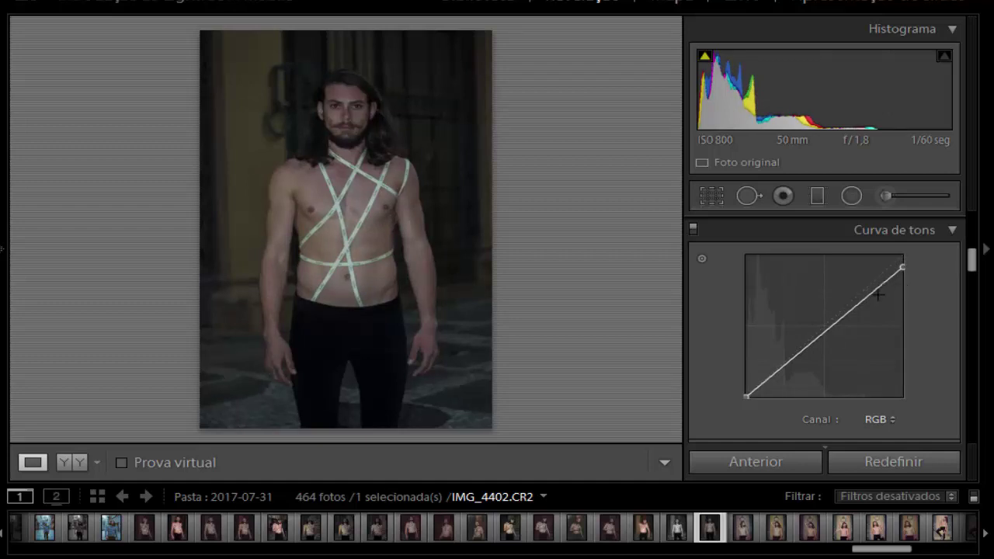
drag(878, 290, 875, 283)
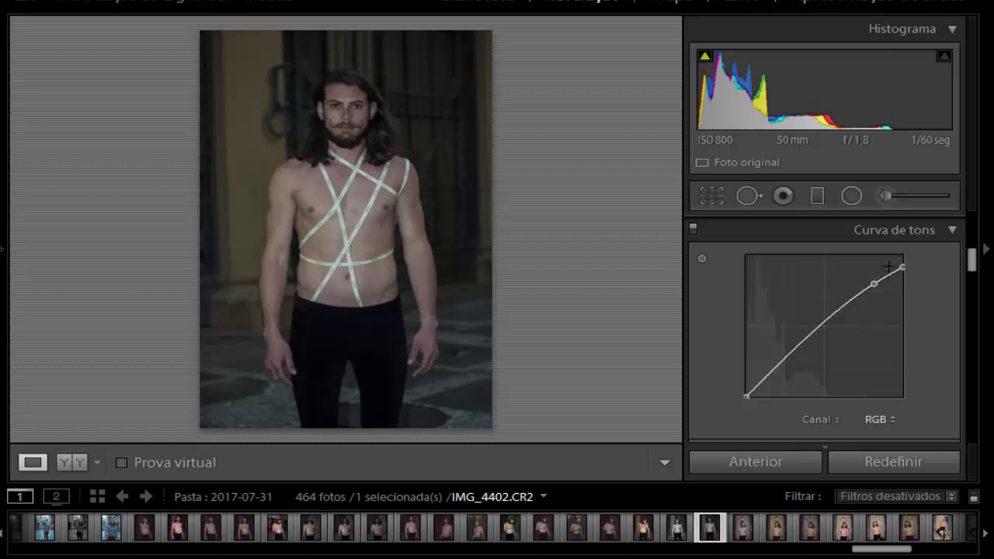
drag(902, 269, 902, 266)
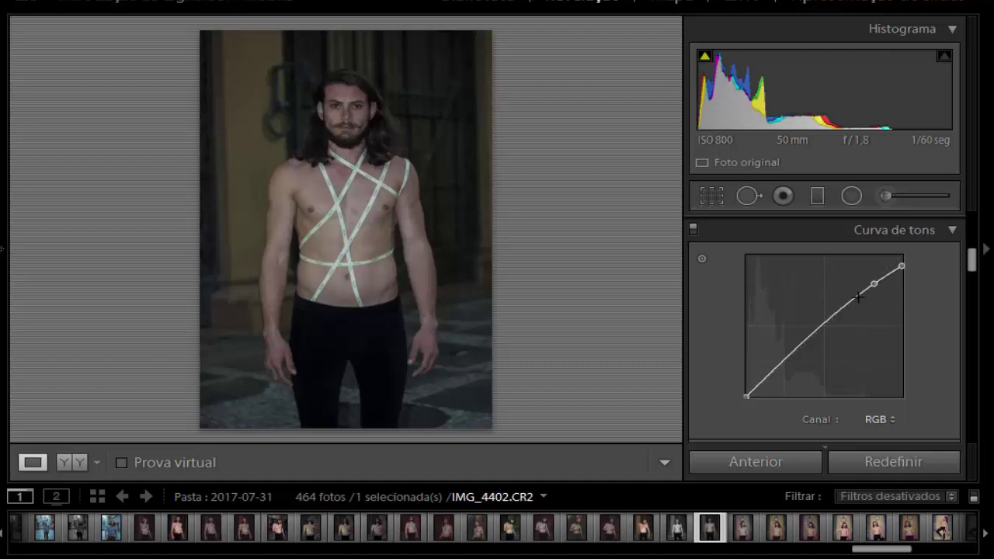
click(854, 299)
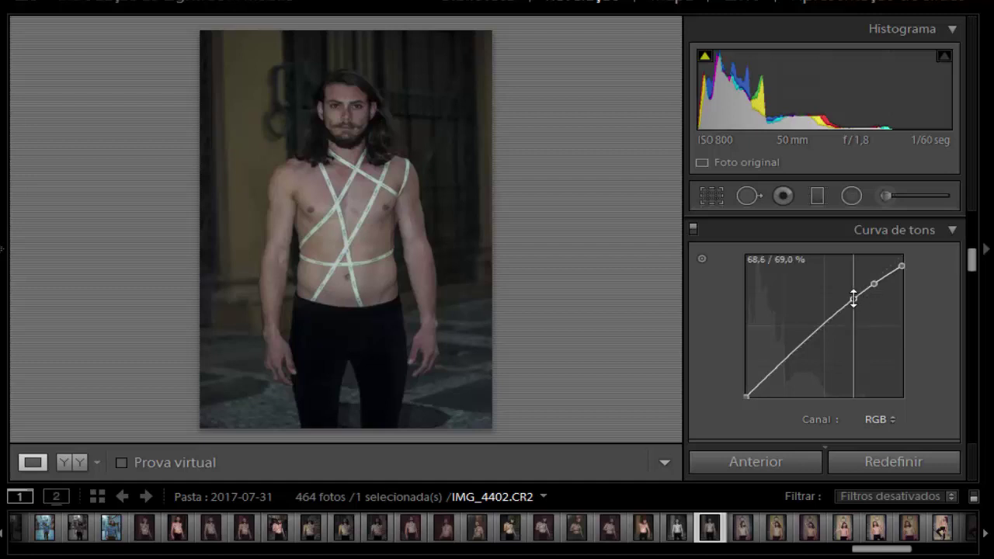
drag(854, 299, 852, 300)
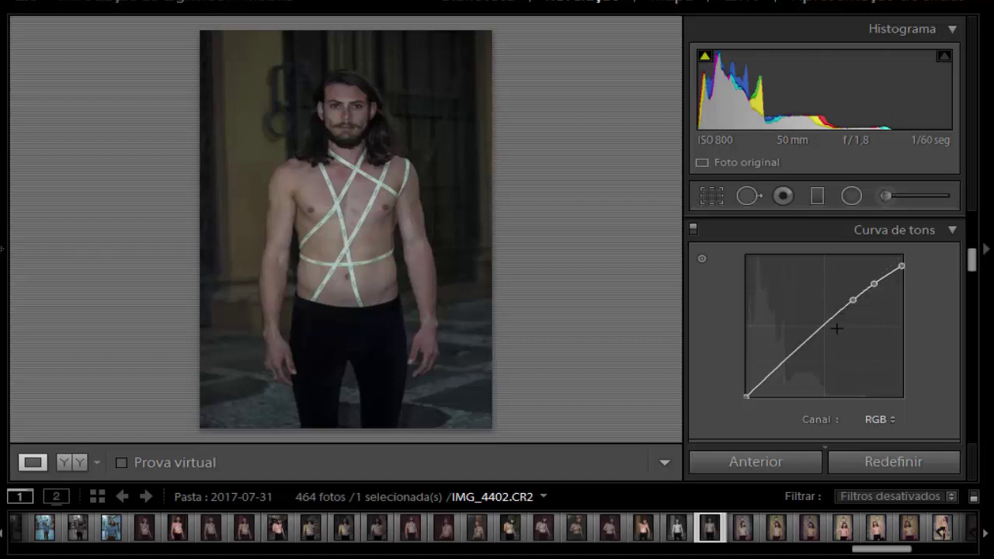
- Add lower-midtone and shadow points to the curve and lift the black point to 6.3%
click(833, 317)
click(817, 331)
drag(818, 330, 817, 335)
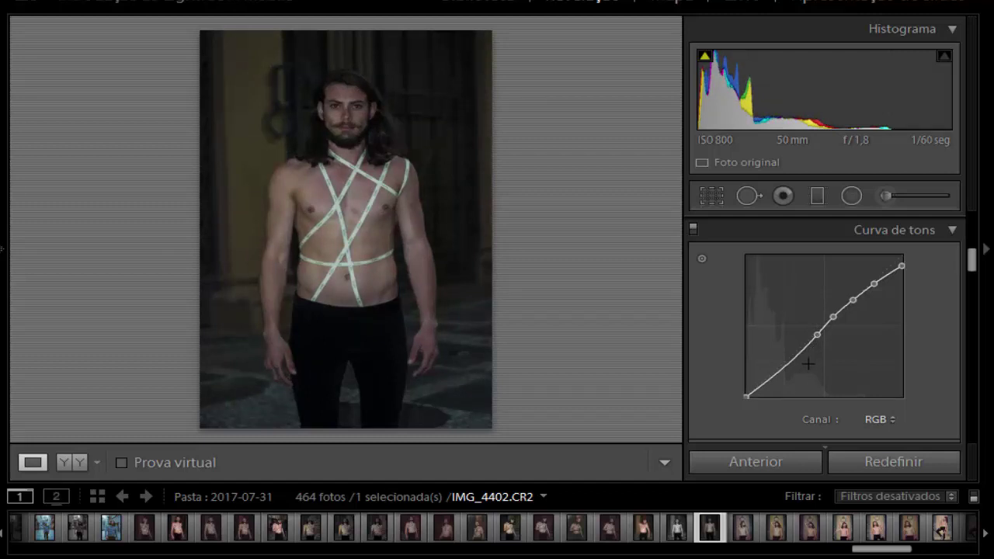
drag(796, 358, 816, 333)
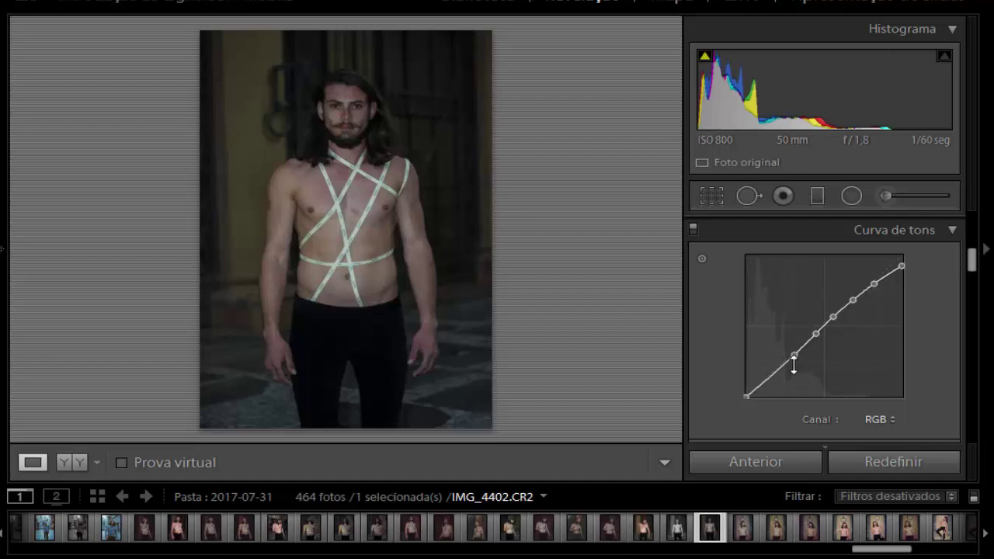
drag(794, 355, 796, 351)
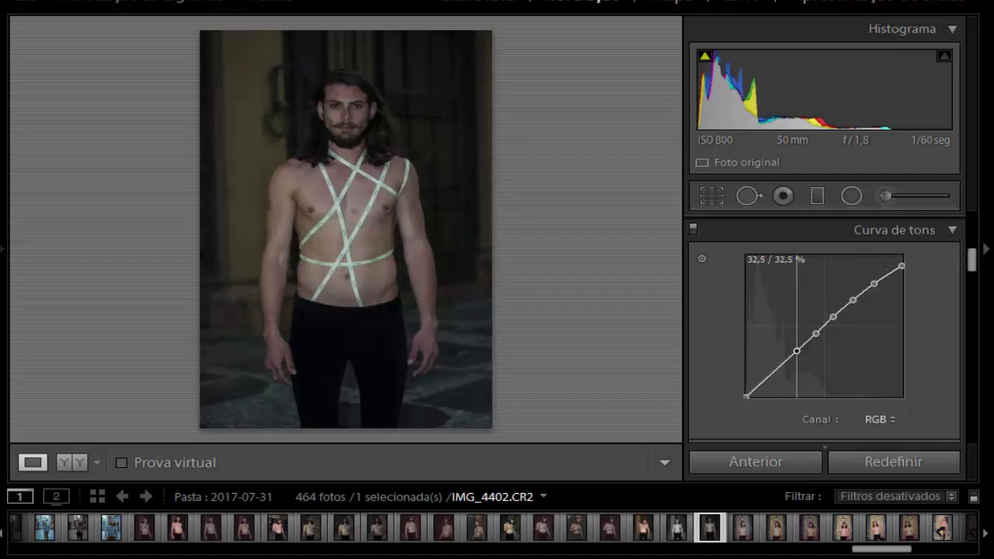
click(788, 359)
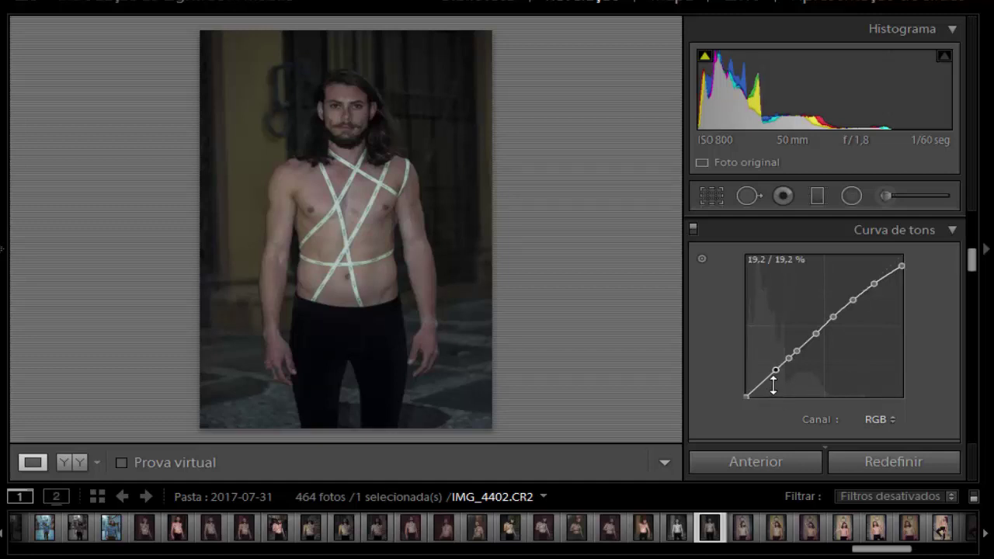
drag(747, 396, 746, 392)
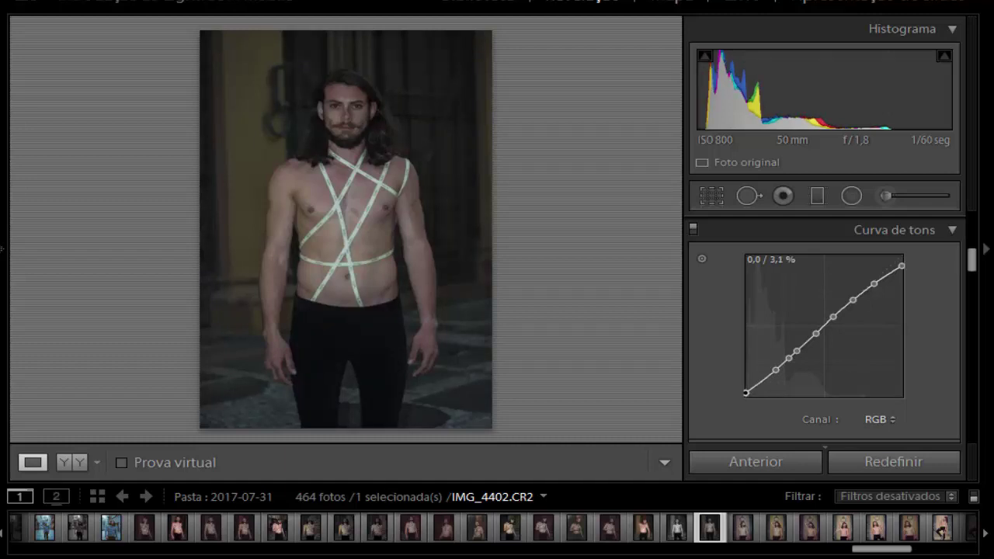
drag(747, 393, 747, 388)
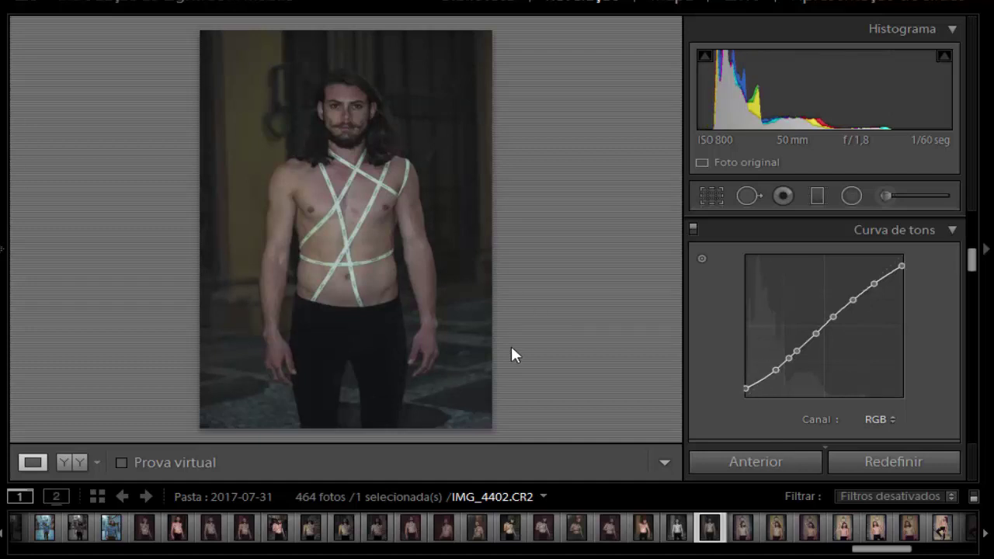
click(72, 461)
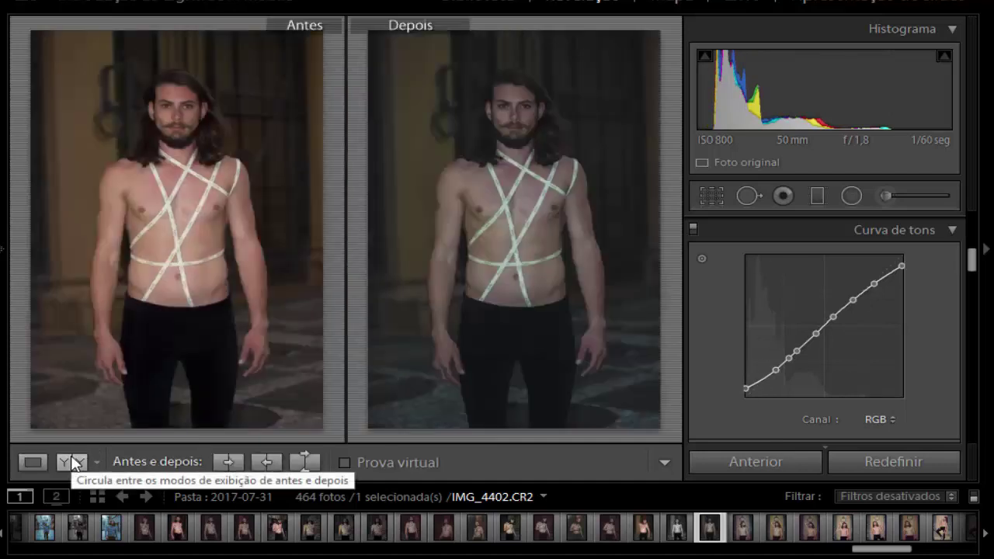
click(38, 460)
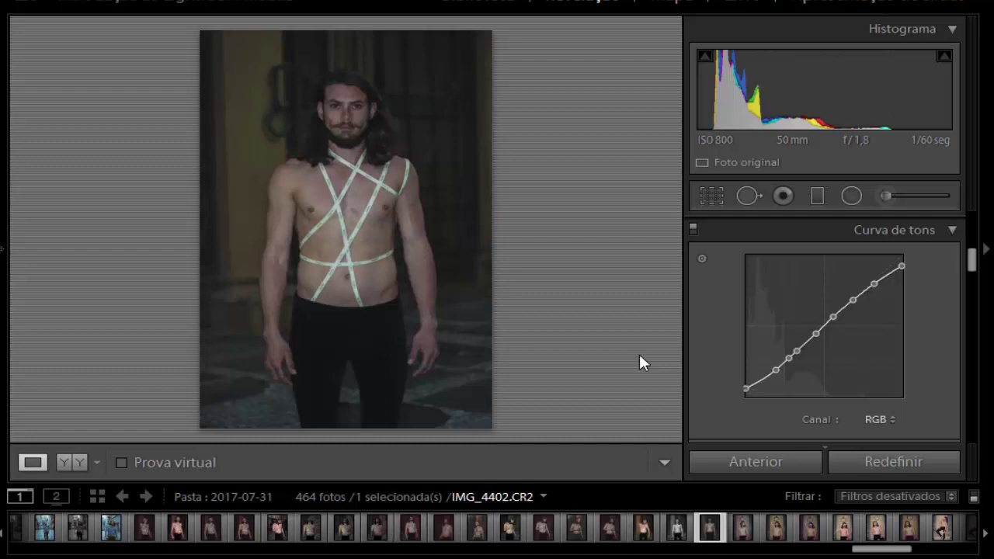
- Set the reds to hue −35, saturation +18 and luminance −10
scroll(794, 276, down, 3)
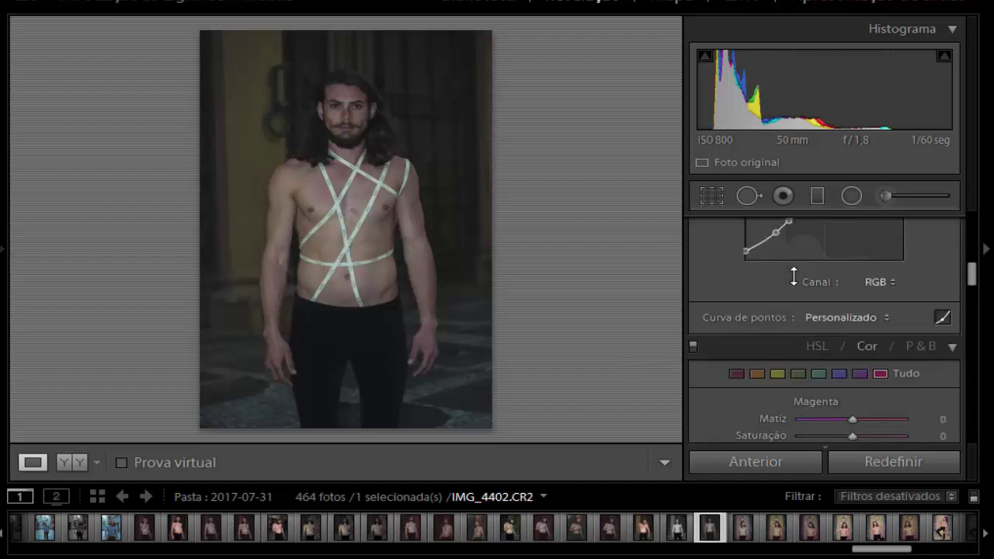
scroll(788, 288, down, 2)
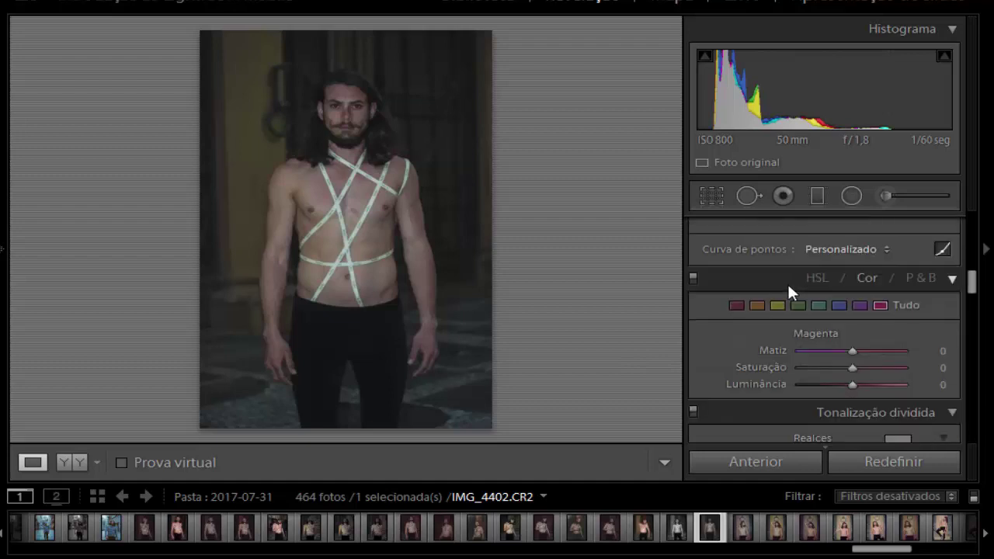
click(736, 306)
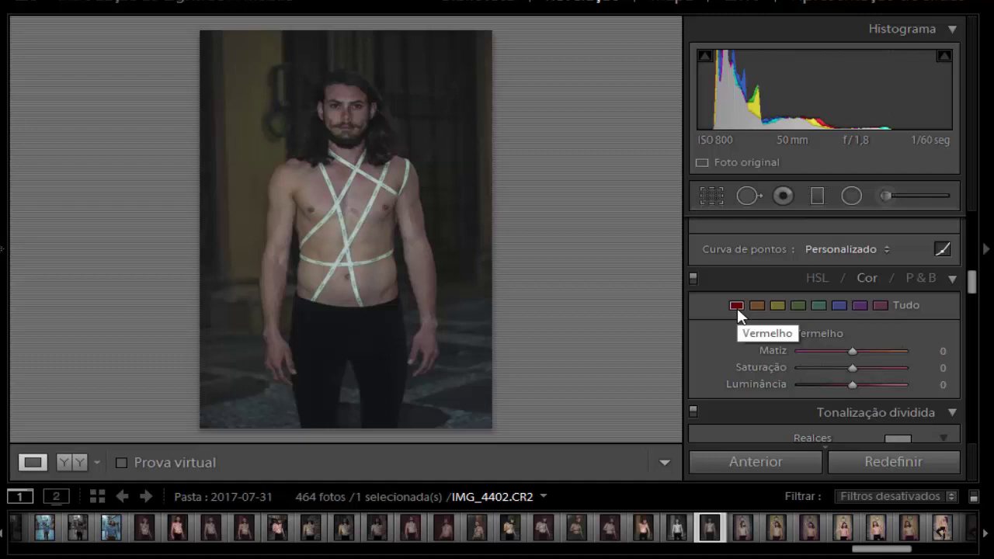
mouse_move(850, 351)
mouse_down()
mouse_move(859, 351)
mouse_move(837, 345)
mouse_up()
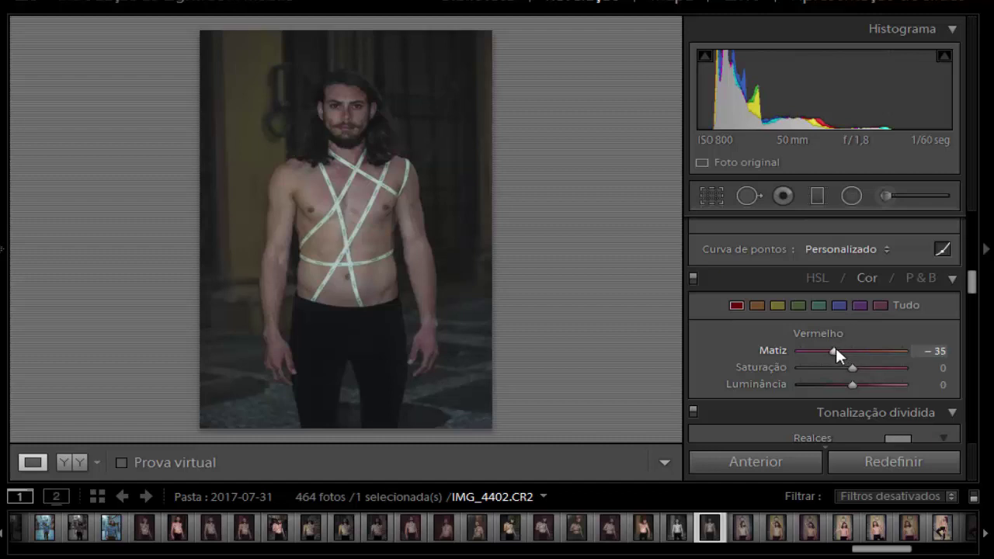
drag(853, 368, 860, 368)
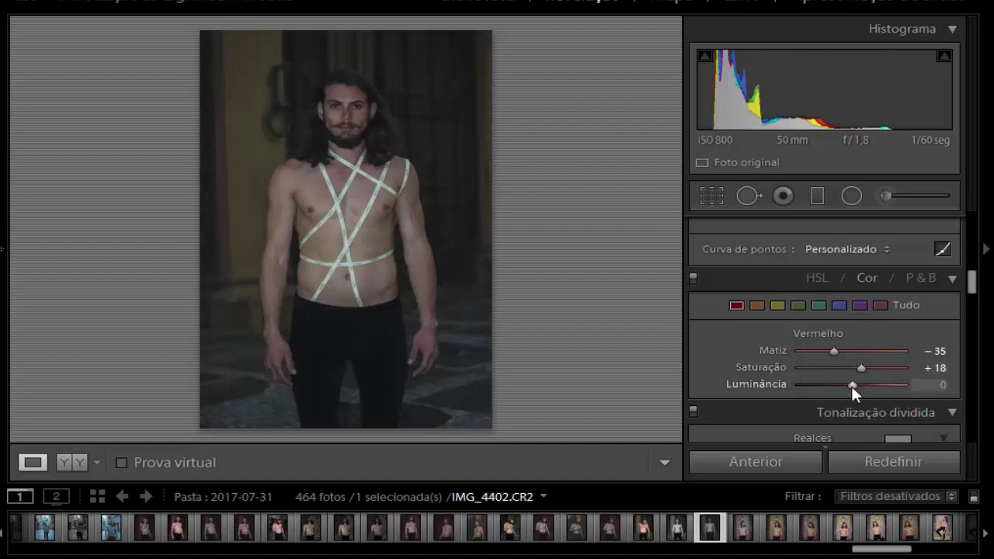
drag(851, 386, 848, 386)
drag(847, 386, 847, 386)
- Set the oranges to saturation −47 and luminance +22
click(757, 306)
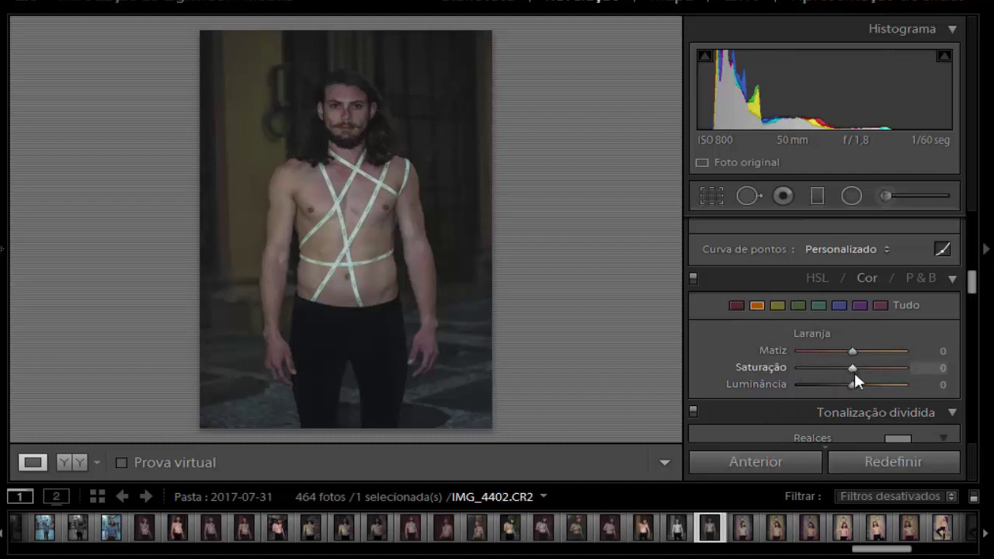
drag(852, 370, 831, 374)
drag(831, 373, 830, 373)
drag(848, 383, 860, 388)
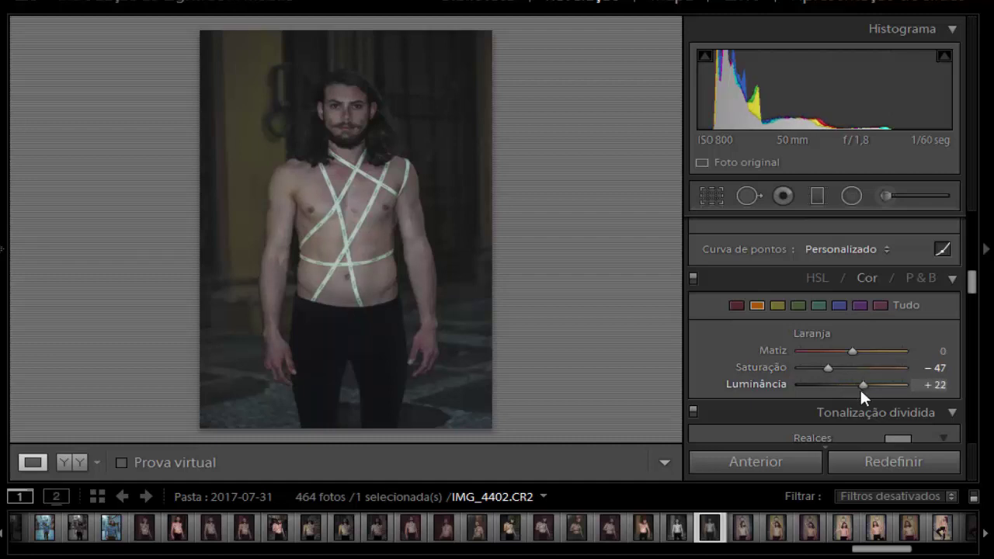
scroll(751, 363, down, 2)
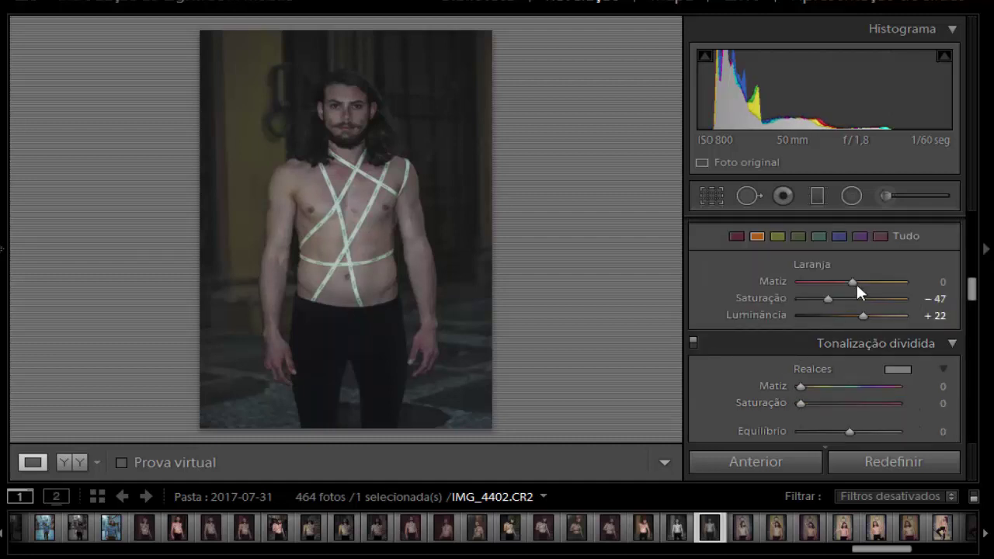
- Set the yellows to hue −35, saturation −64 and luminance −5
click(780, 241)
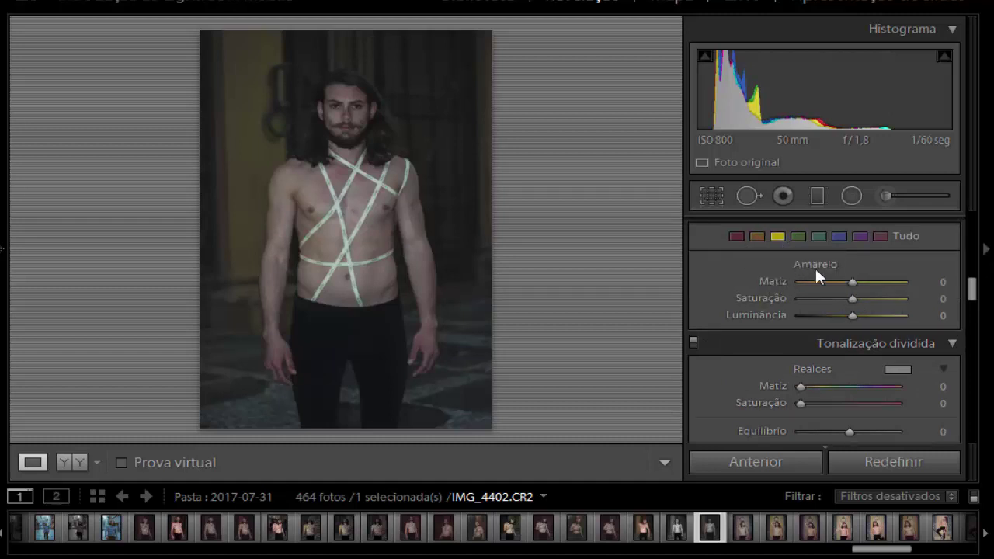
drag(851, 283, 832, 280)
drag(852, 298, 819, 293)
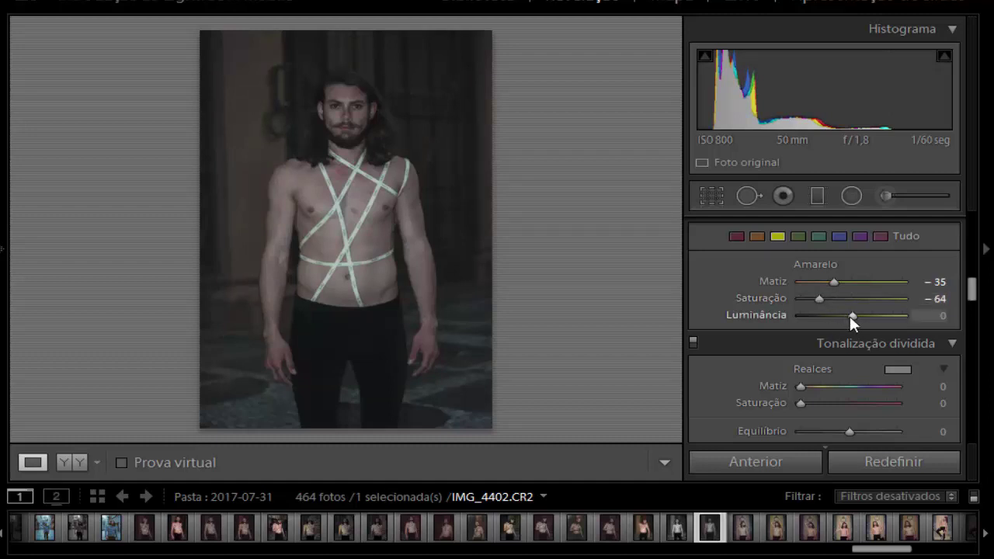
drag(851, 316, 847, 317)
- Set the greens to hue +56, saturation −7 and luminance +3
click(797, 237)
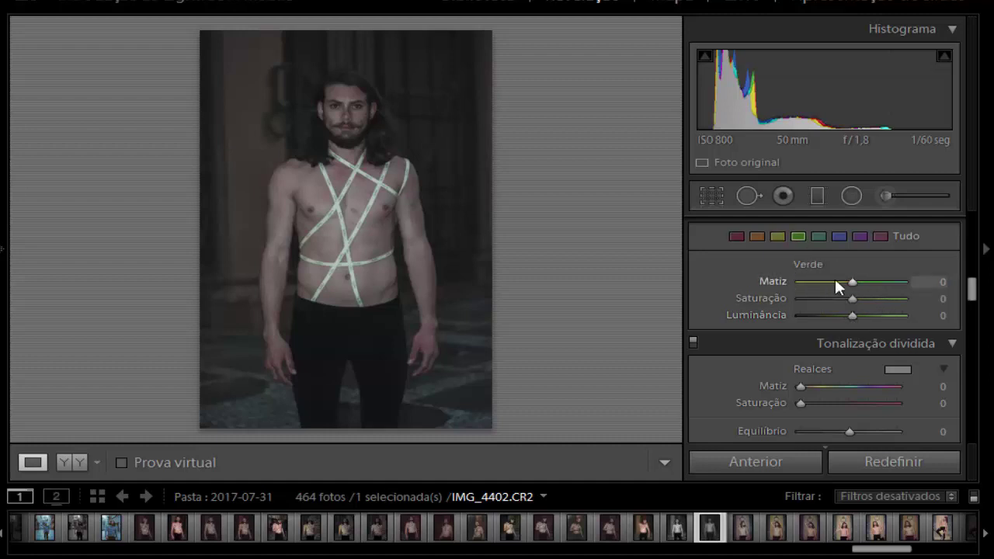
drag(852, 284, 882, 298)
drag(881, 296, 855, 302)
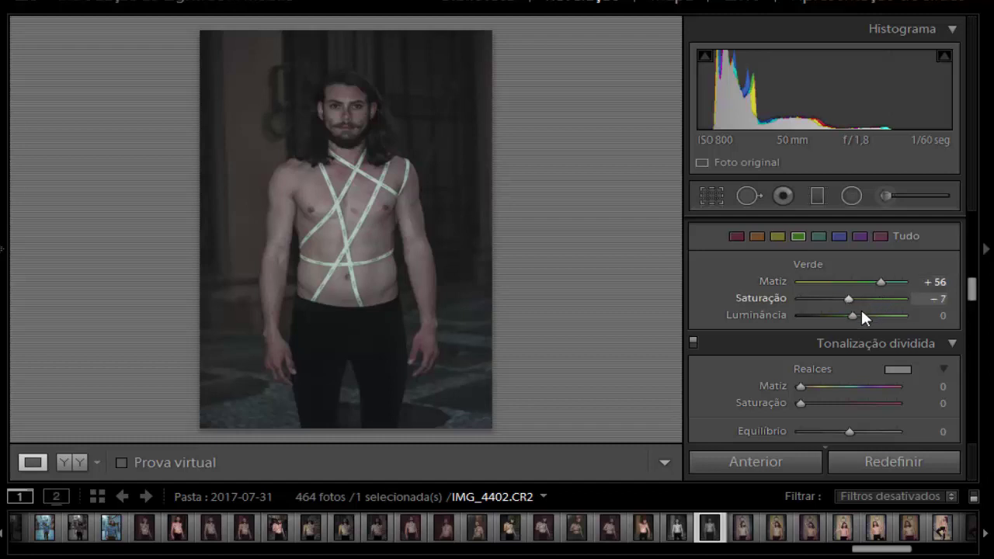
drag(855, 316, 855, 315)
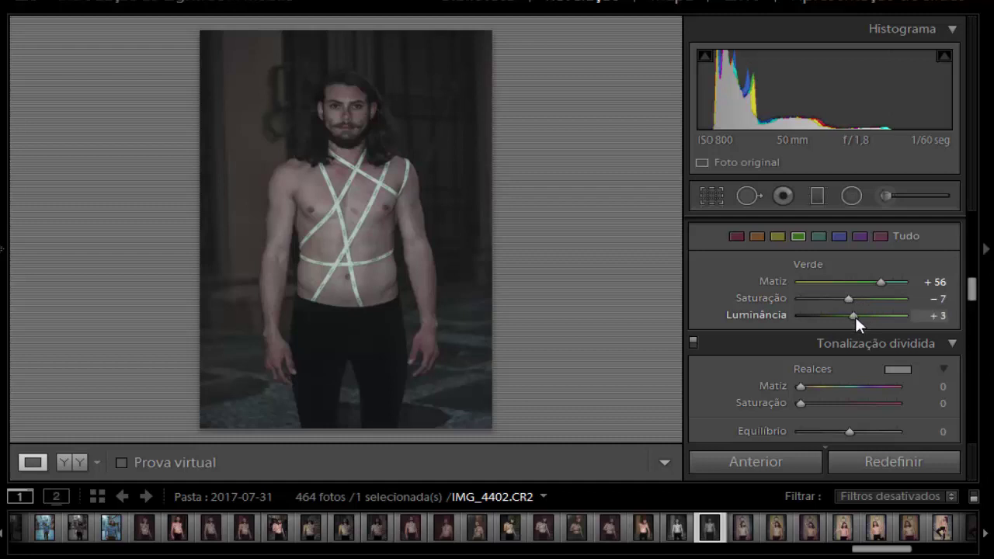
- Set the aqua (Azul-piscina) range to hue +25, saturation −55 and luminance 8
click(818, 237)
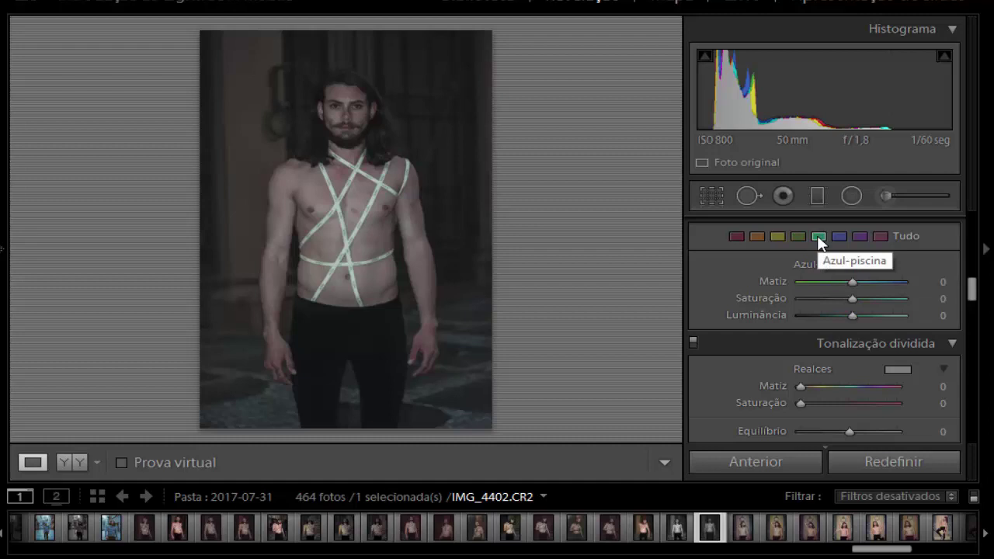
click(943, 283)
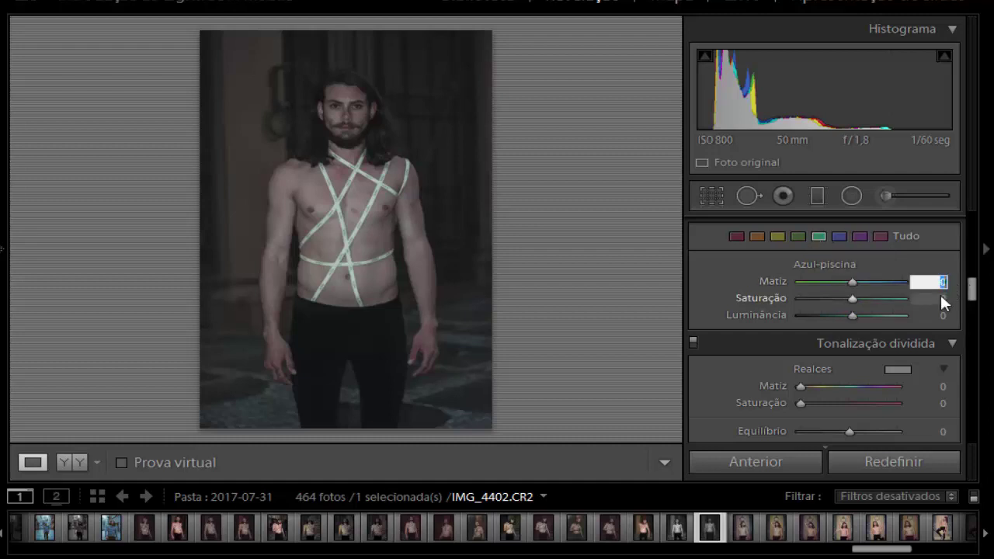
text(25)
click(940, 300)
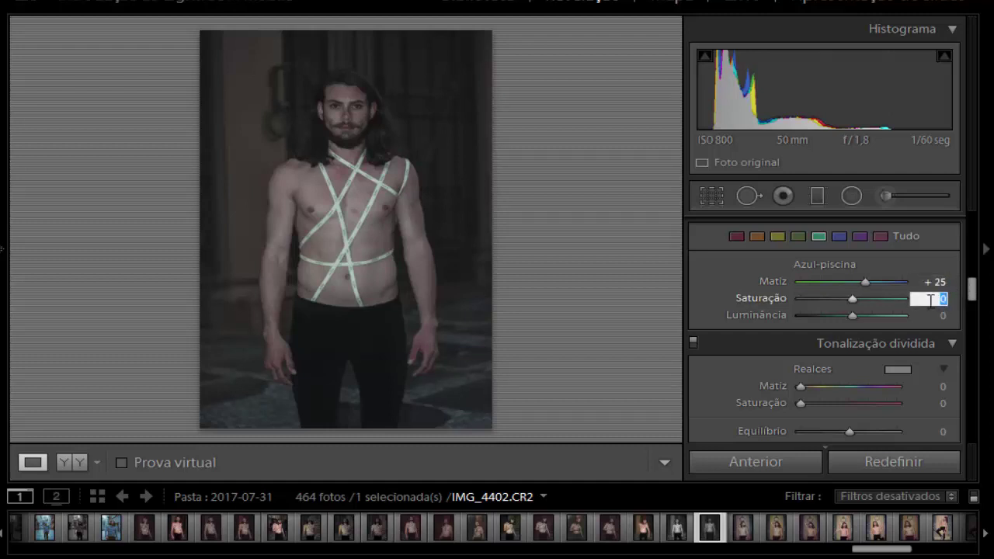
text(-30)
key(Return)
click(942, 300)
text(-)
text(5)
text(5)
key(Return)
click(934, 316)
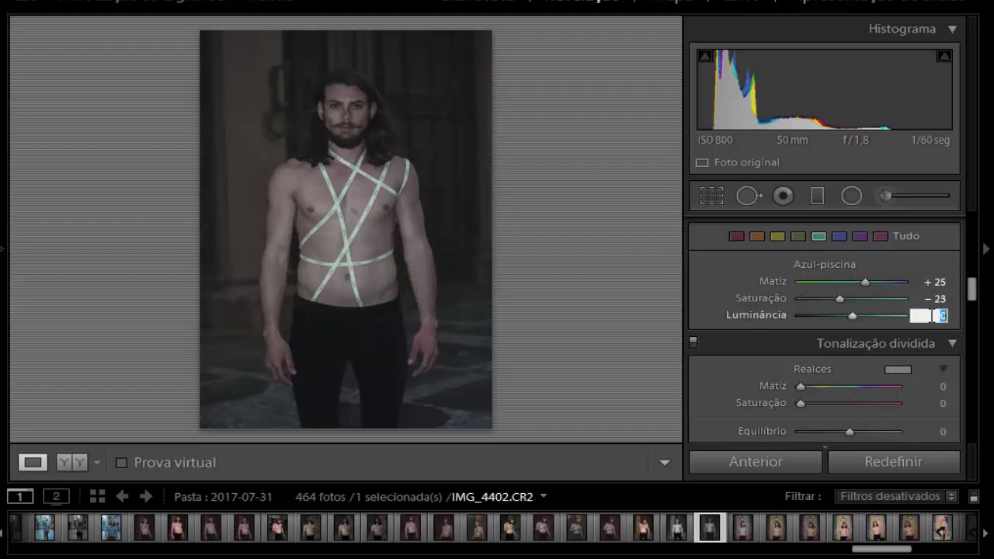
text(8)
- Shift the blue hue and brighten the blues, then try a purple hue and reset it to 0
click(839, 236)
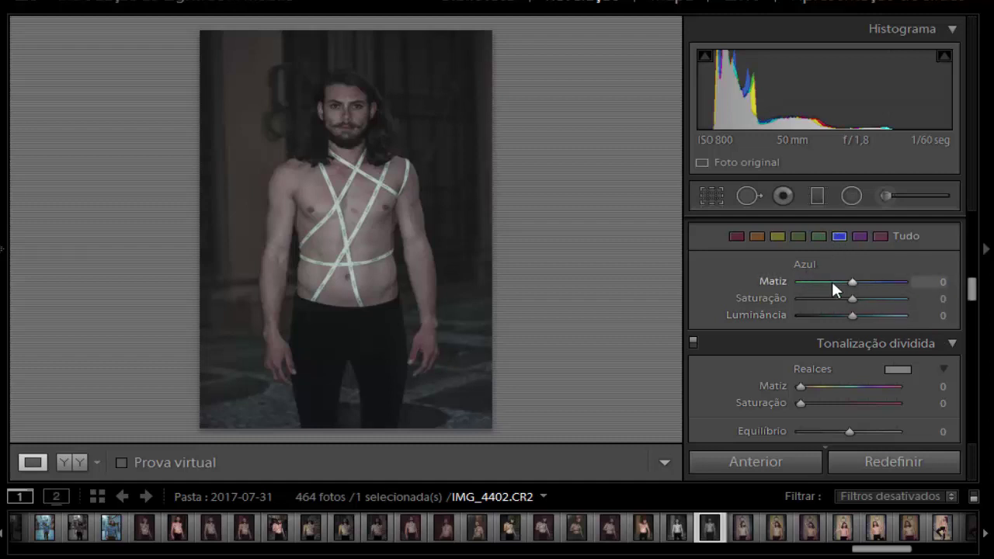
drag(849, 279, 867, 303)
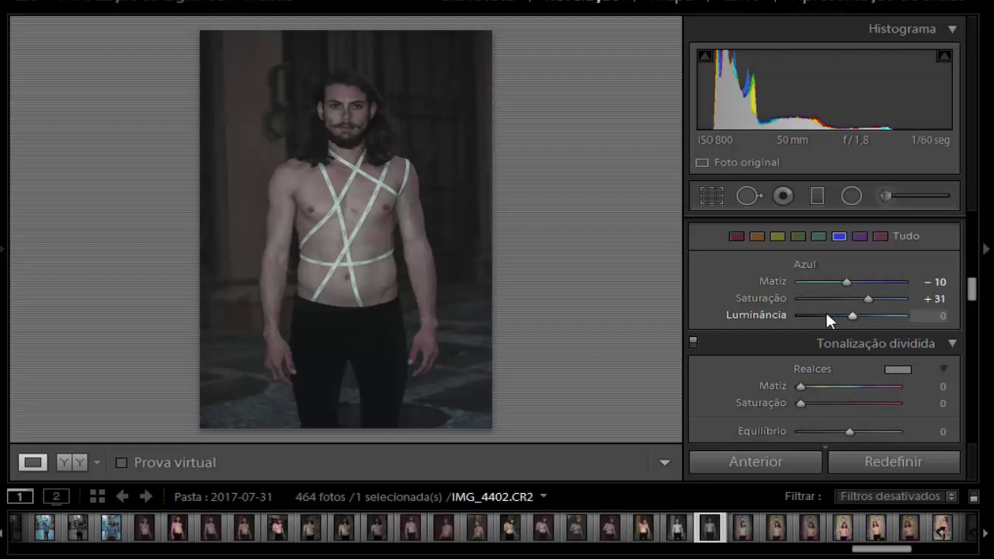
drag(853, 316, 871, 318)
click(859, 235)
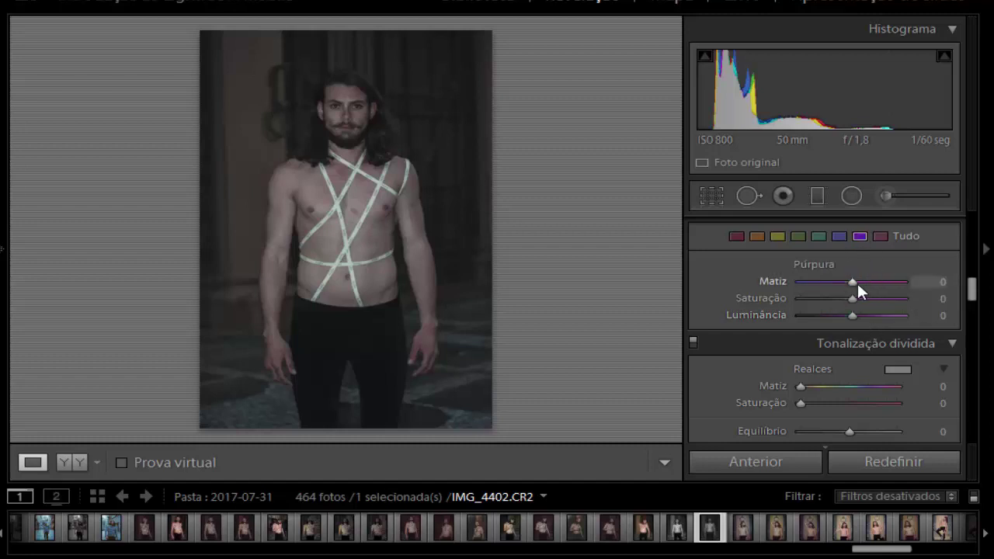
drag(857, 281, 894, 294)
drag(894, 294, 856, 299)
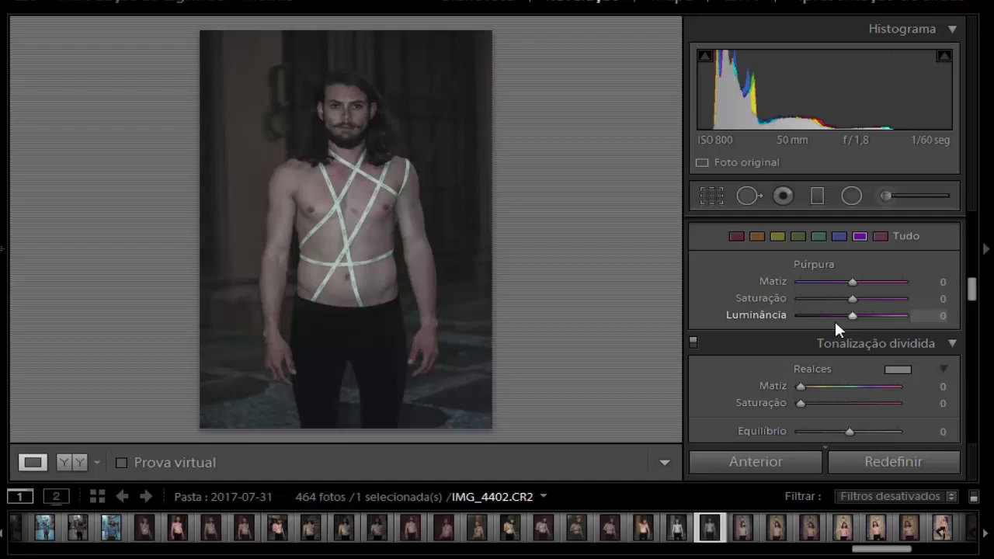
- Tint the highlights at hue 67 with saturation 14
scroll(823, 330, down, 2)
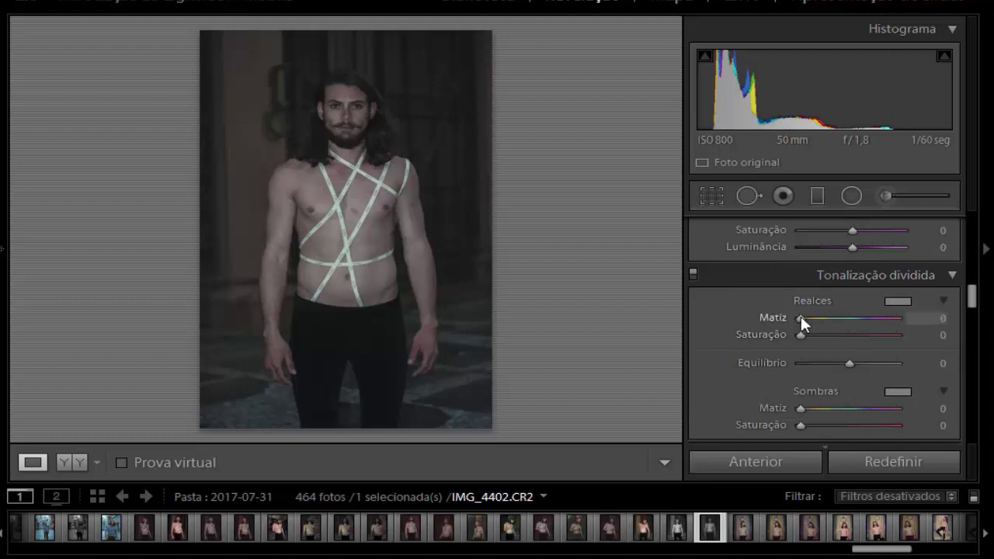
drag(801, 317, 819, 321)
drag(819, 324, 821, 326)
click(930, 318)
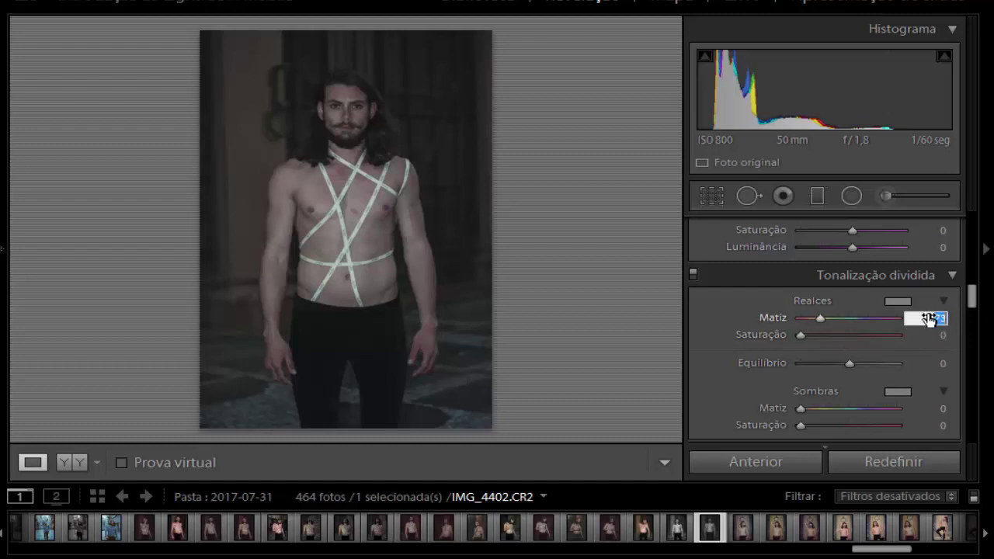
text(67)
key(Tab)
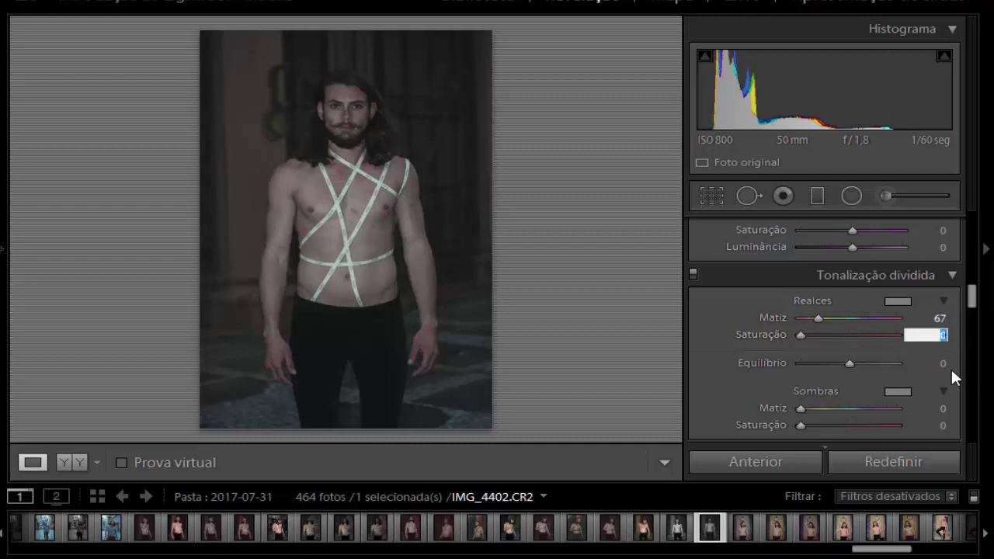
text(13)
text(1)
text(4)
- Set the split-toning balance to +51
drag(848, 364, 824, 361)
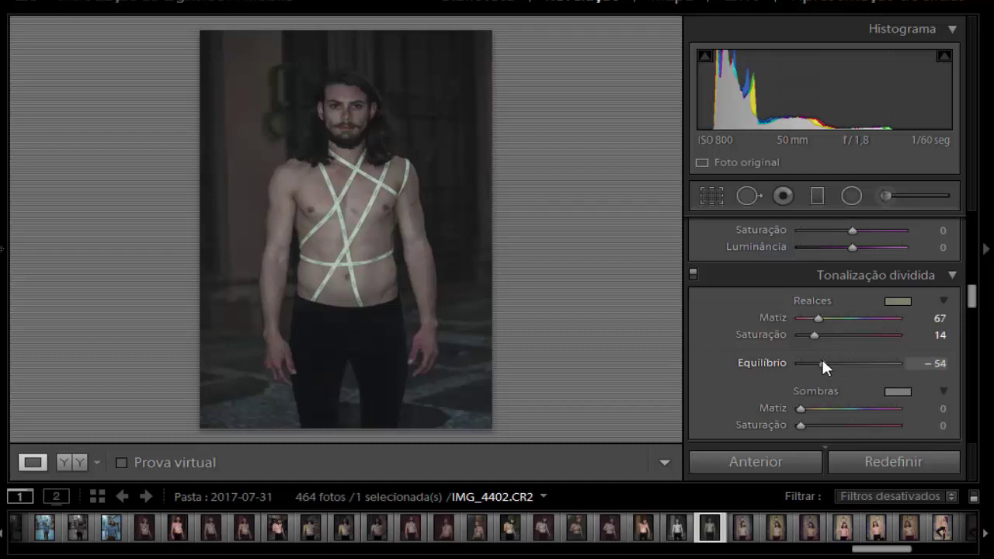
click(939, 365)
text(51)
key(Return)
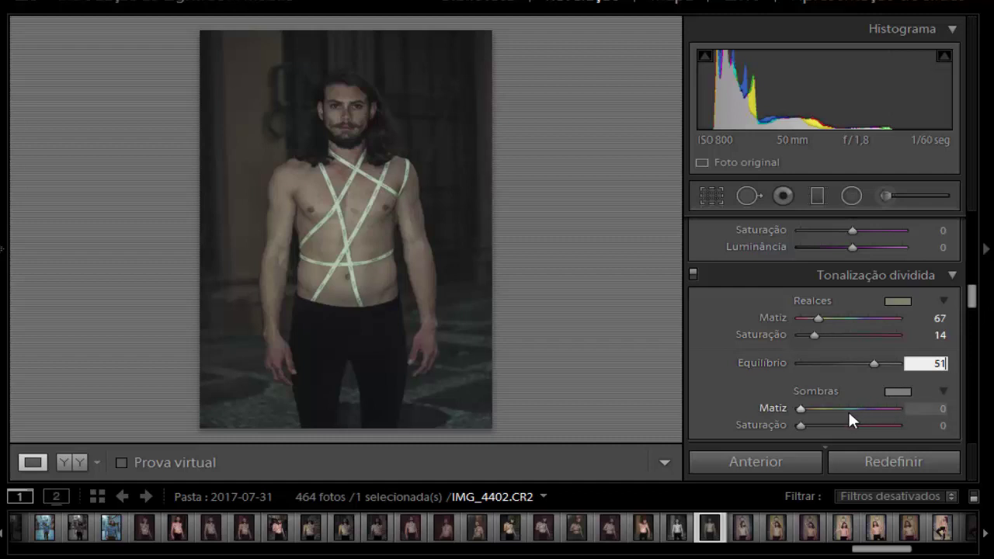
- Set the shadow split-tone to hue 356 and saturation 13
drag(799, 408, 850, 415)
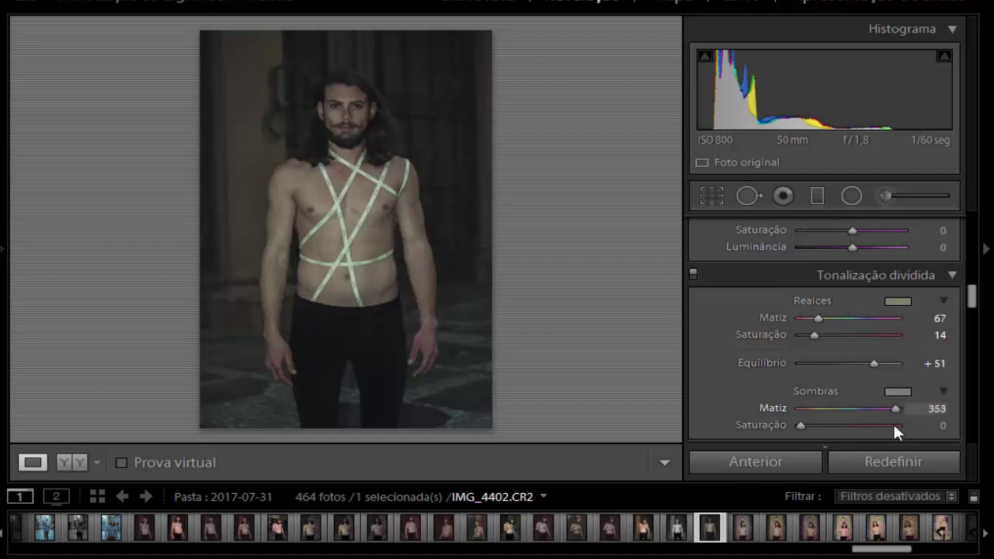
click(940, 410)
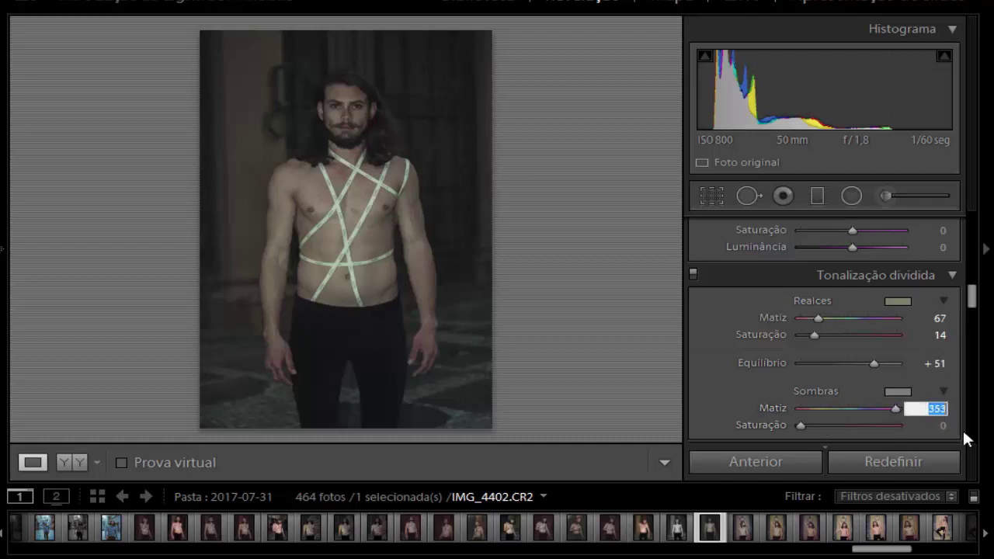
text(3)
text(56)
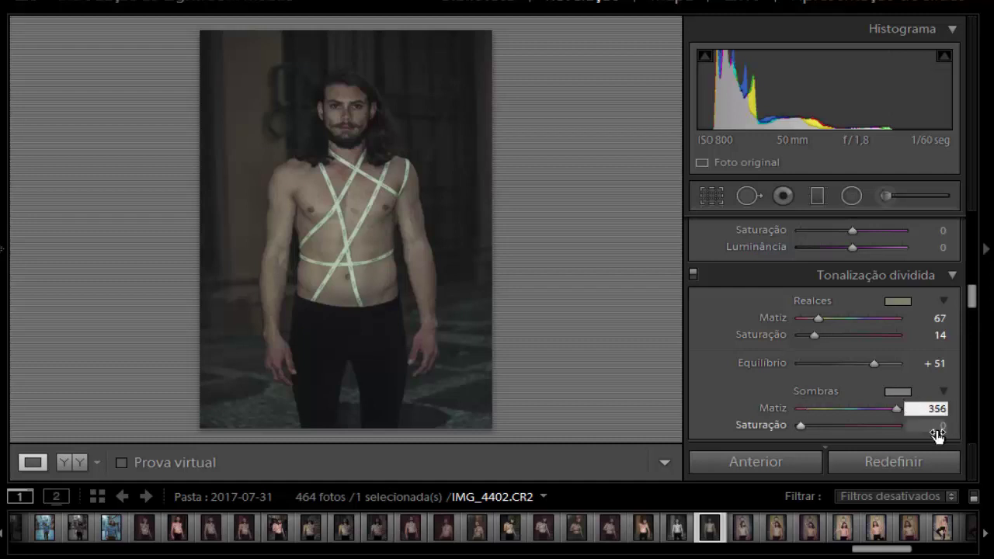
click(937, 433)
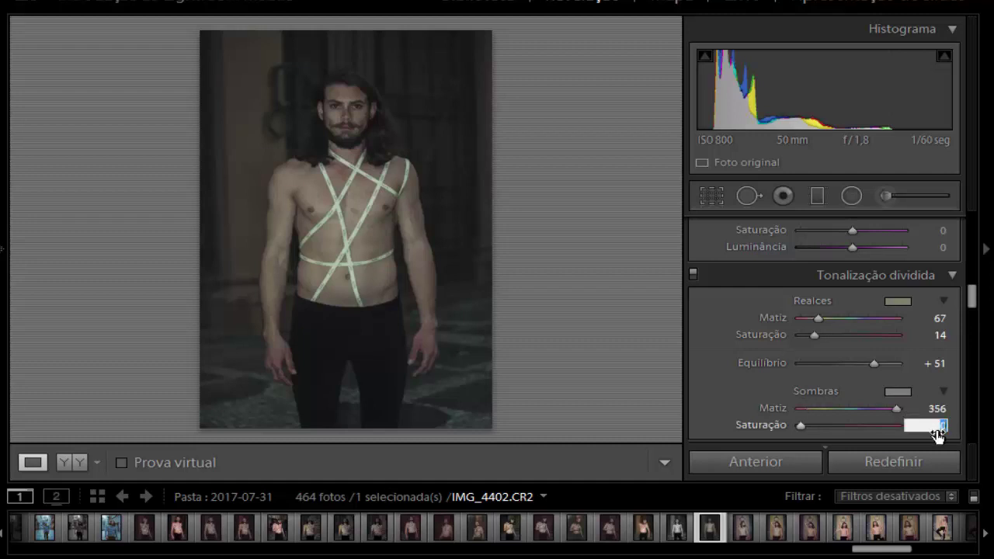
text(13)
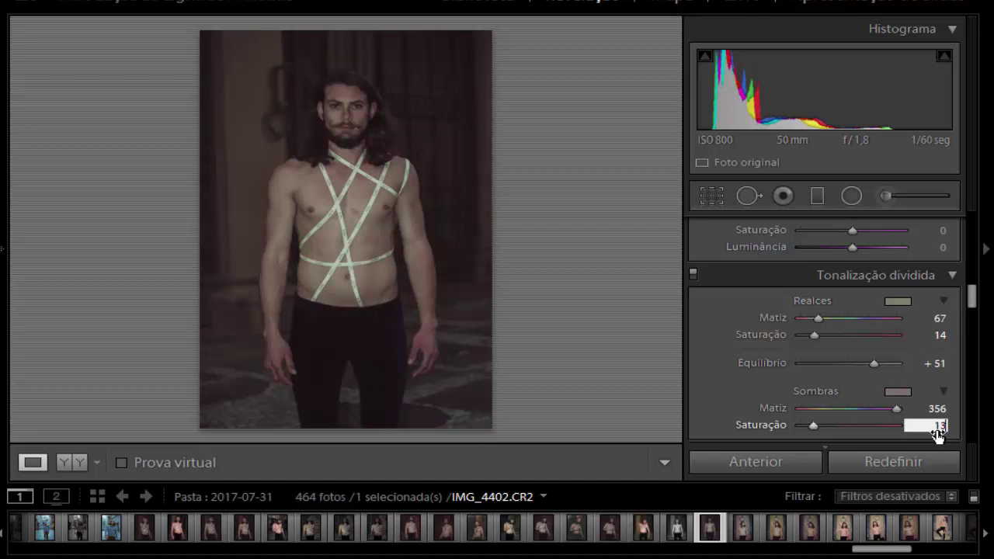
click(749, 397)
- In Detalhe, set Redução de ruído Luminância to 10
scroll(742, 346, down, 2)
scroll(742, 341, down, 5)
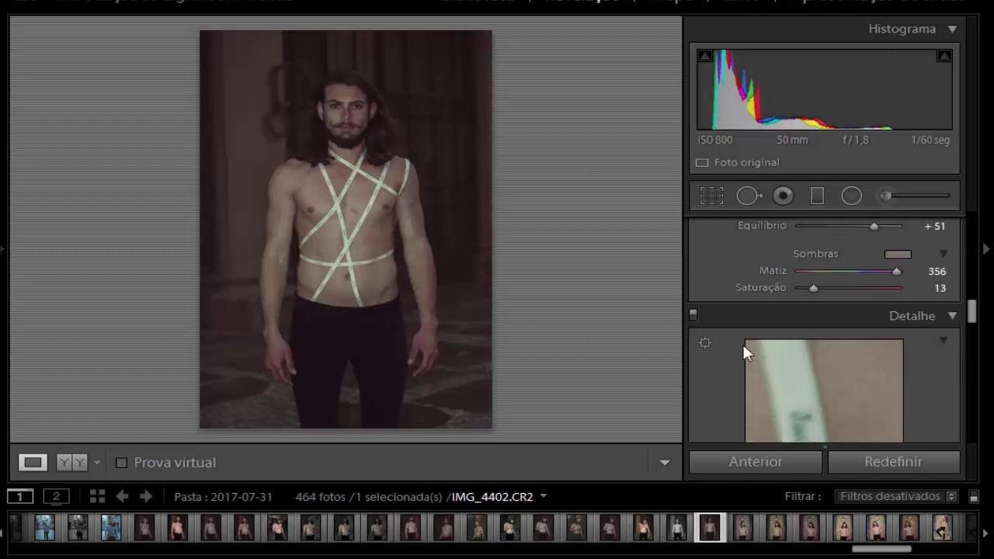
scroll(742, 342, down, 3)
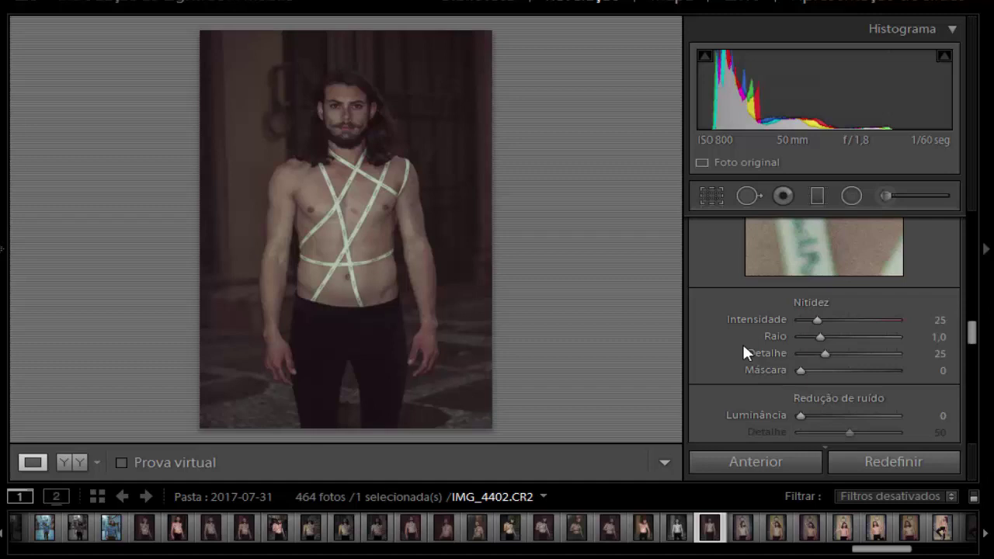
scroll(742, 343, down, 2)
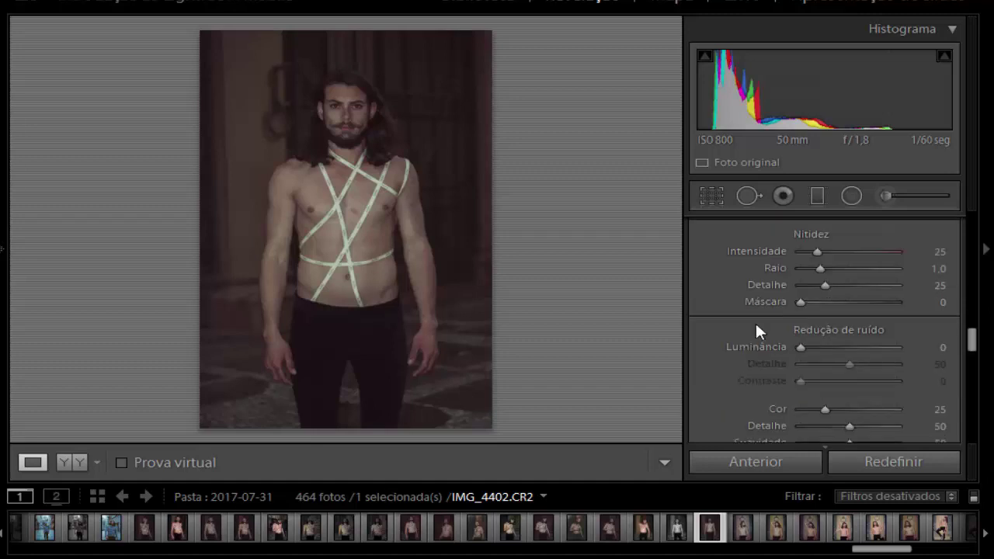
click(811, 347)
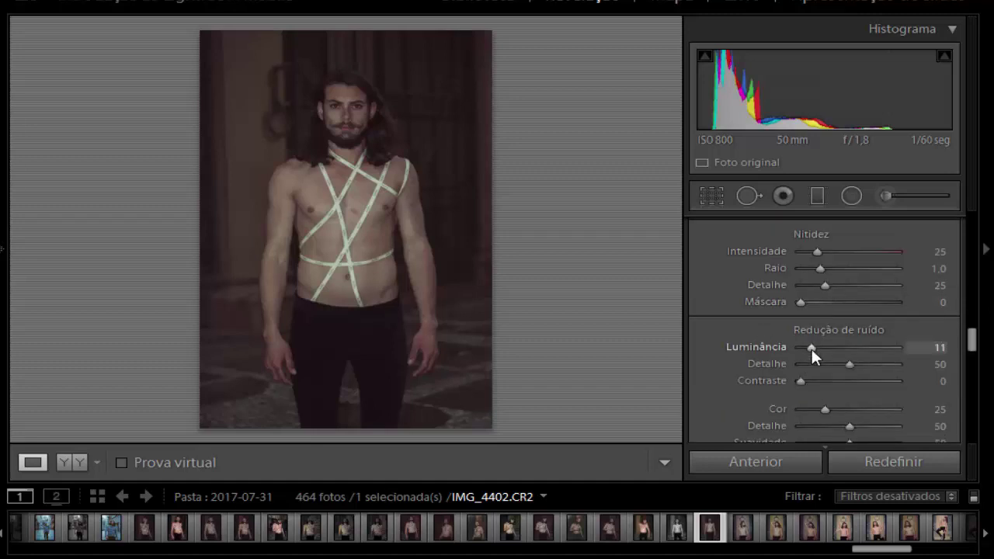
scroll(776, 343, down, 2)
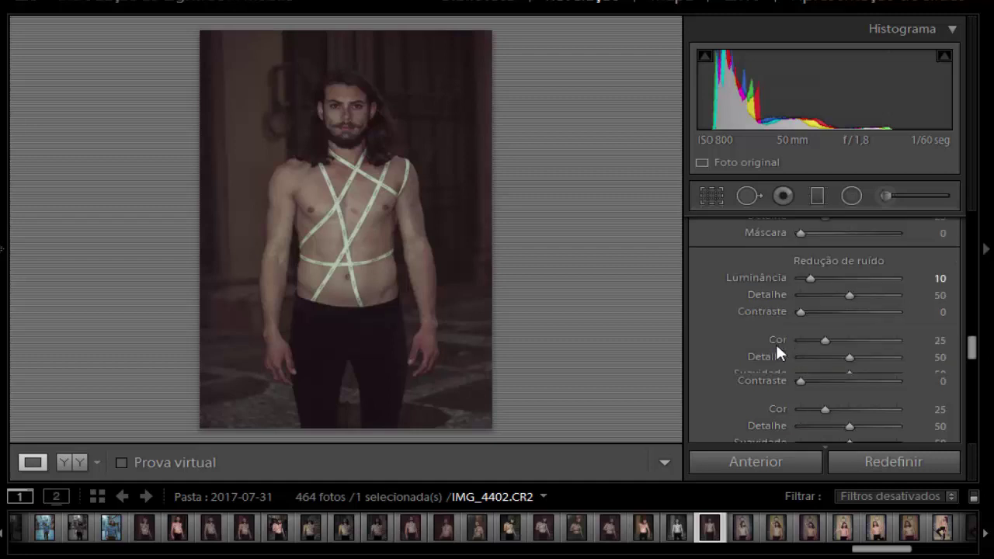
scroll(775, 342, down, 2)
- Show the Básico options of Correções da lente
scroll(775, 341, up, 2)
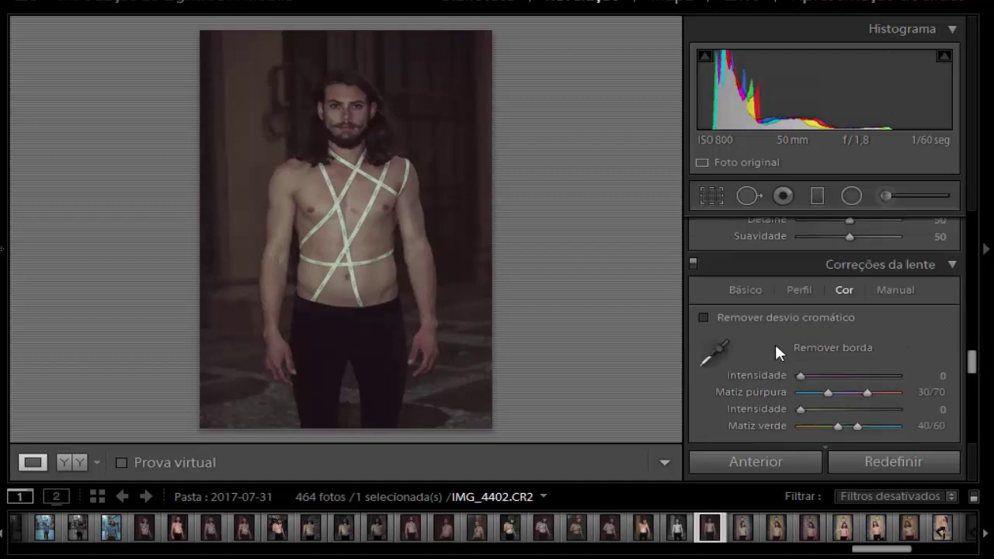
click(758, 290)
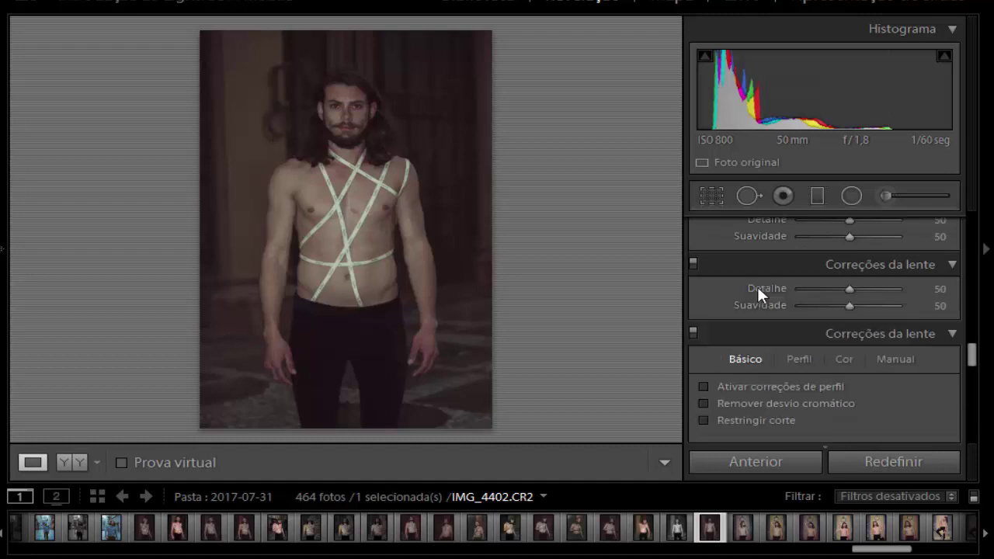
scroll(758, 290, down, 1)
scroll(758, 290, down, 3)
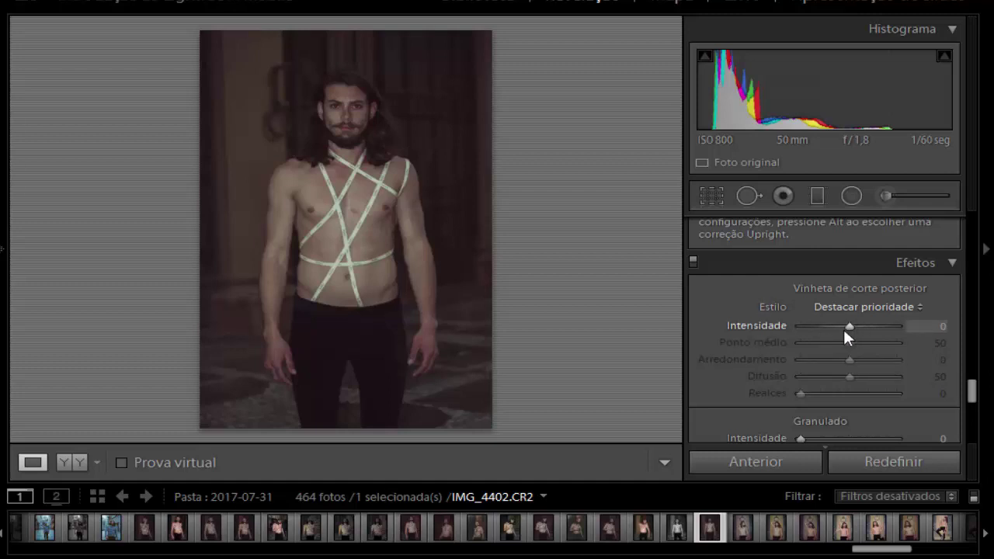
- Try a −7 post-crop vignette, return it to 0, then scroll to Calibração da câmera
drag(845, 330, 842, 330)
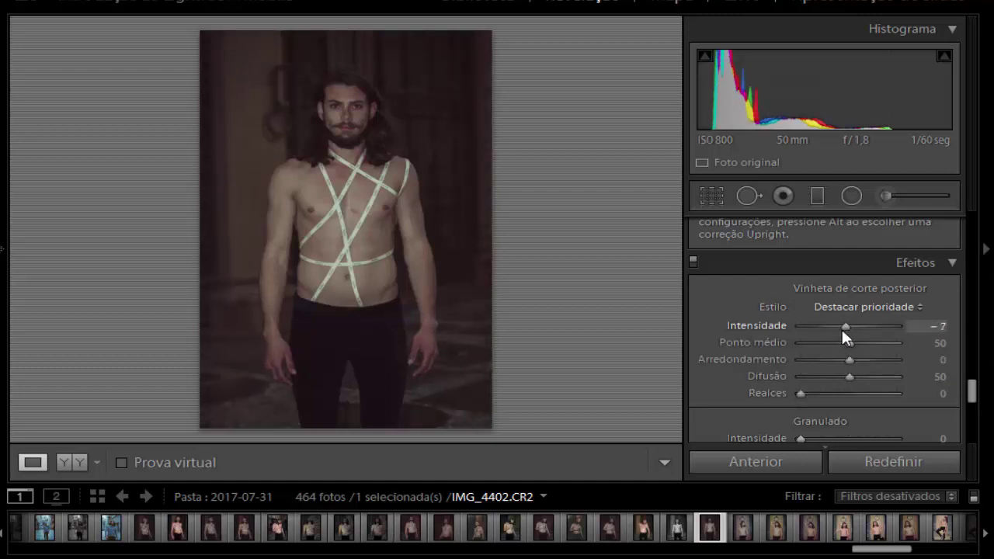
drag(841, 327, 845, 327)
scroll(828, 350, down, 2)
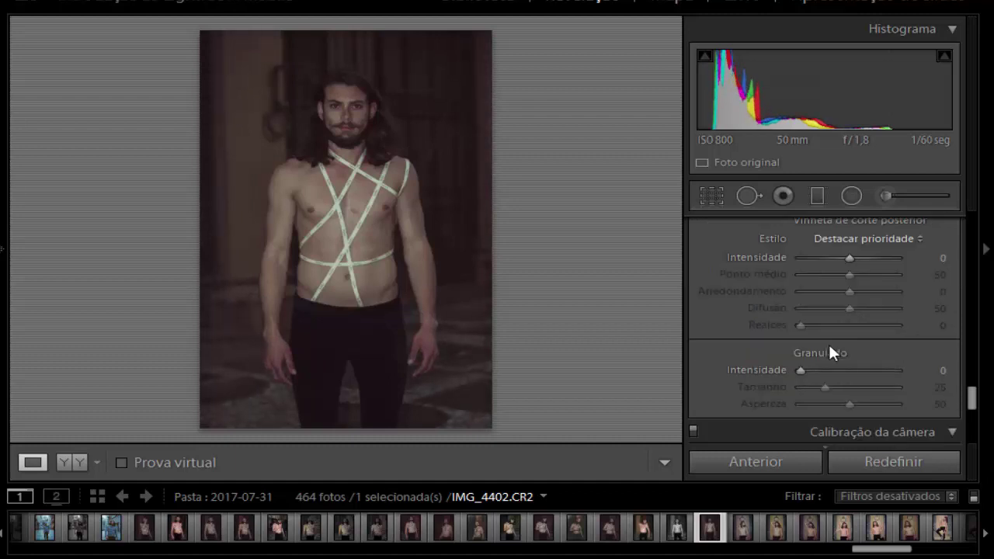
scroll(828, 349, down, 4)
scroll(823, 347, down, 2)
scroll(823, 347, down, 2)
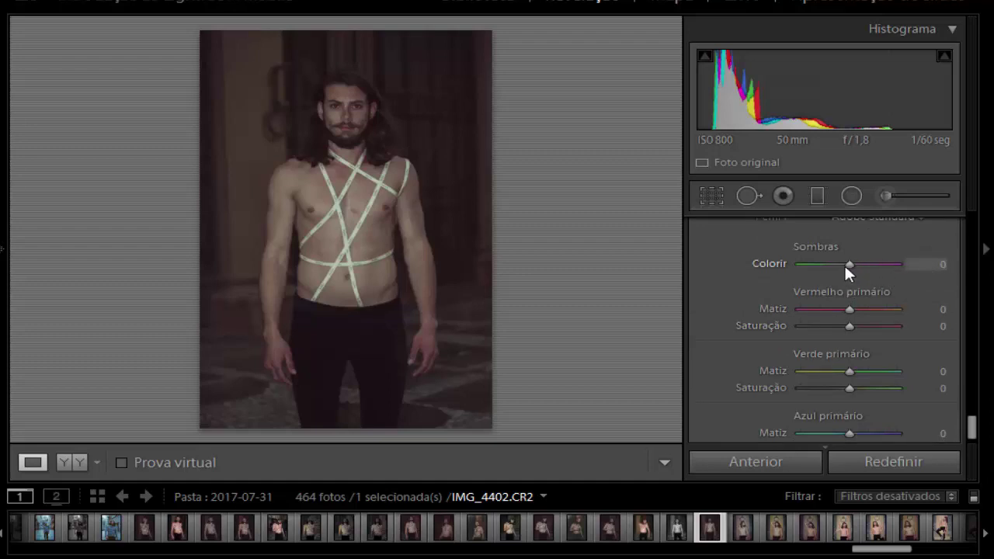
- Set calibration shadows tint to −10 and red primary hue to +100
drag(844, 264, 840, 264)
click(937, 267)
text(-10)
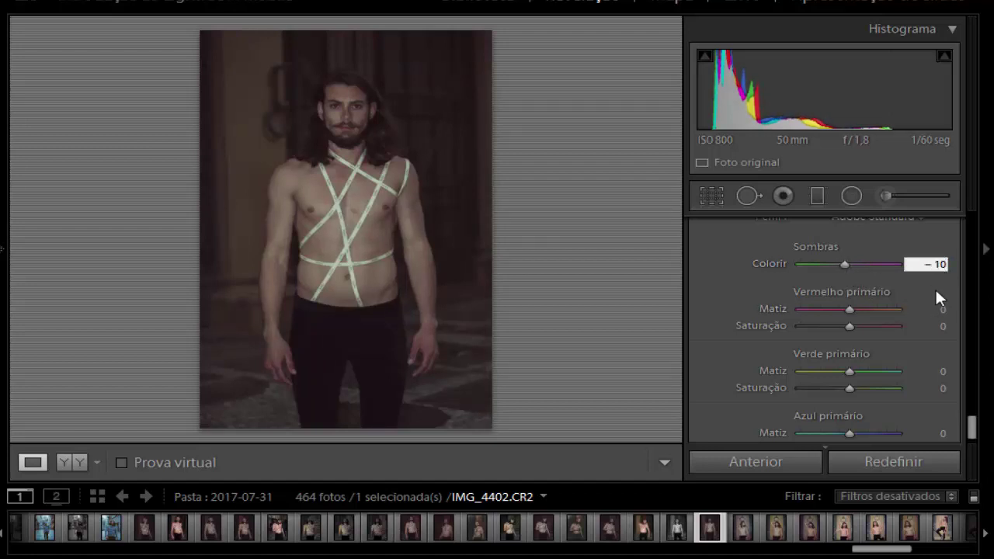
click(942, 311)
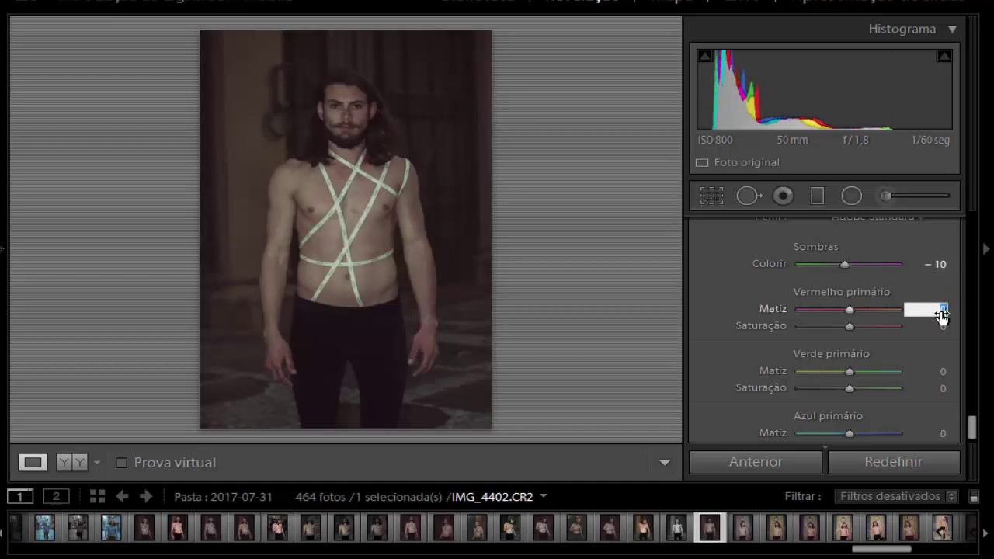
text(100)
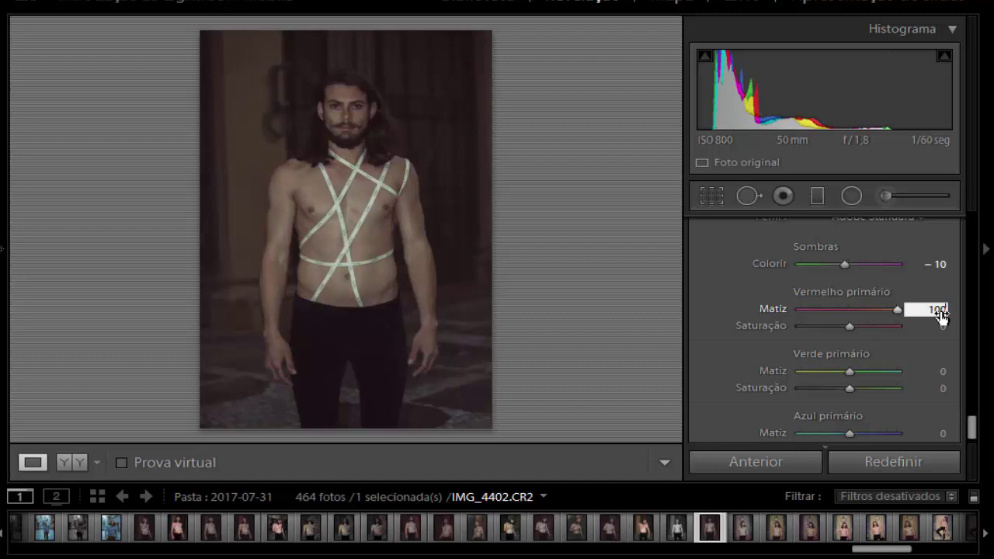
click(941, 329)
- Adjust red primary saturation, briefly −7, ending at +39
click(848, 324)
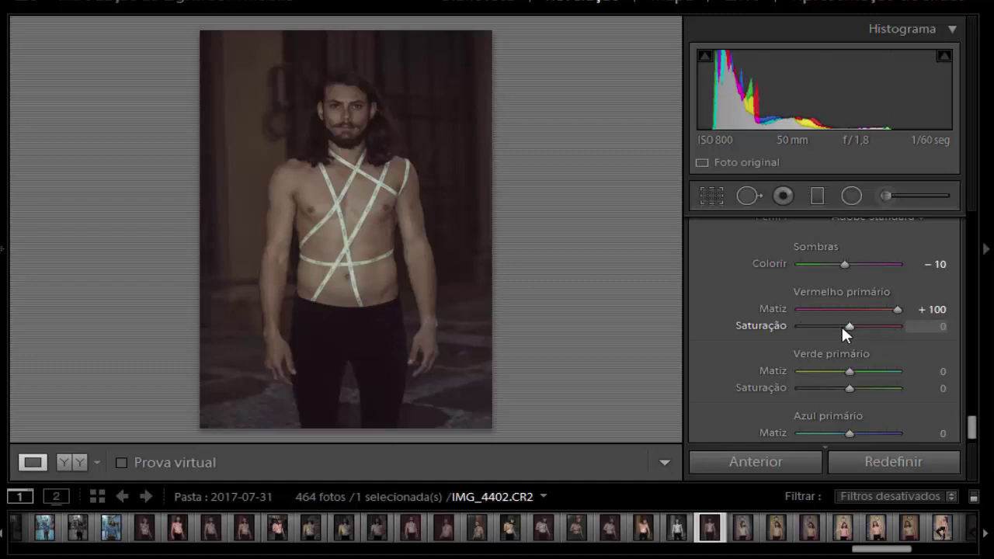
mouse_move(851, 330)
mouse_down()
mouse_move(842, 327)
mouse_move(849, 330)
mouse_up()
click(936, 327)
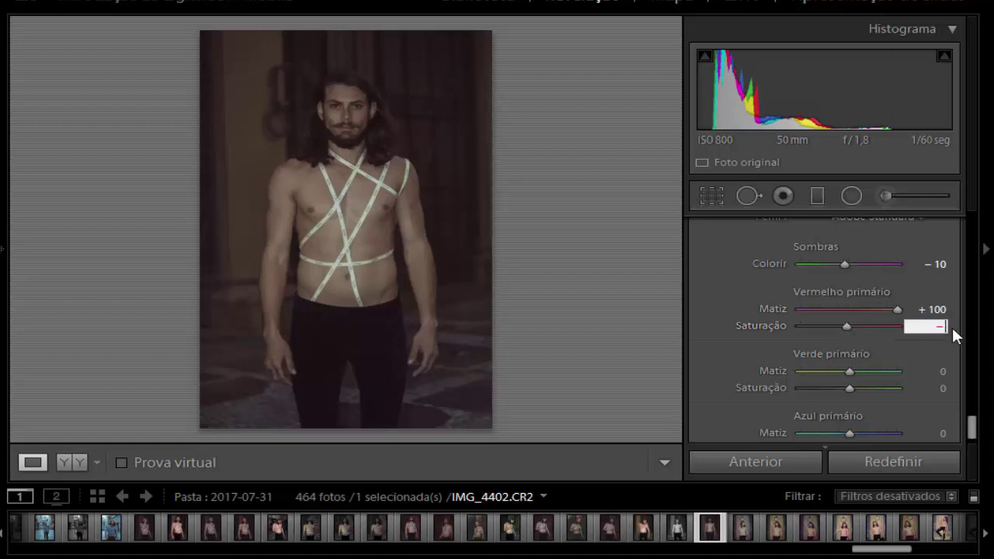
key(Down)
key(Down)
key(Return)
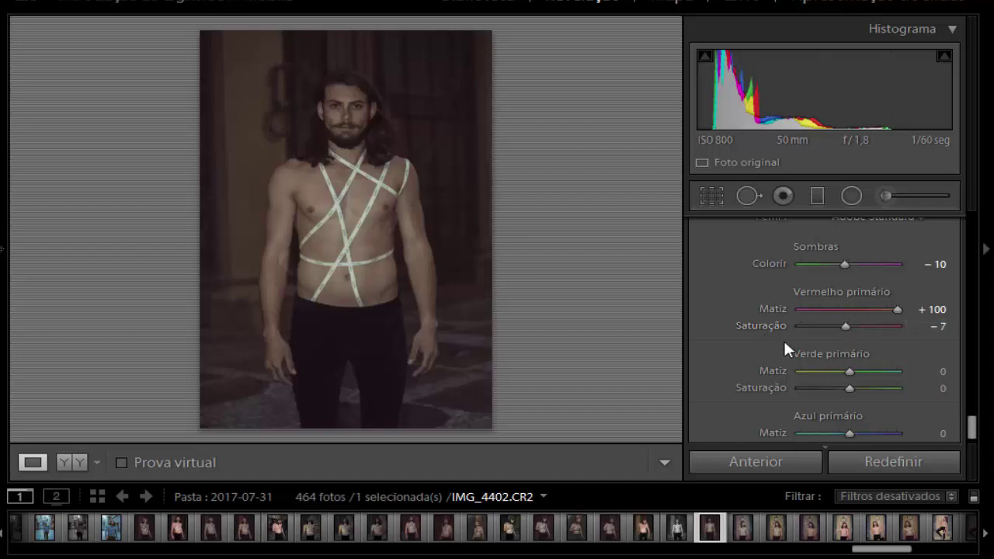
mouse_move(850, 325)
mouse_down()
mouse_move(872, 331)
mouse_move(817, 327)
mouse_move(895, 344)
mouse_move(770, 347)
mouse_move(867, 365)
mouse_up()
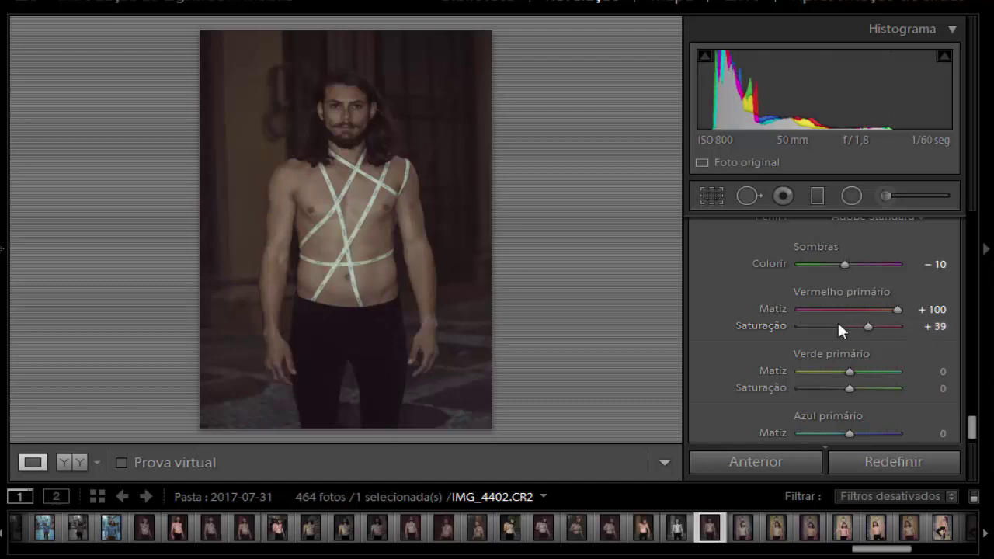
scroll(884, 362, down, 1)
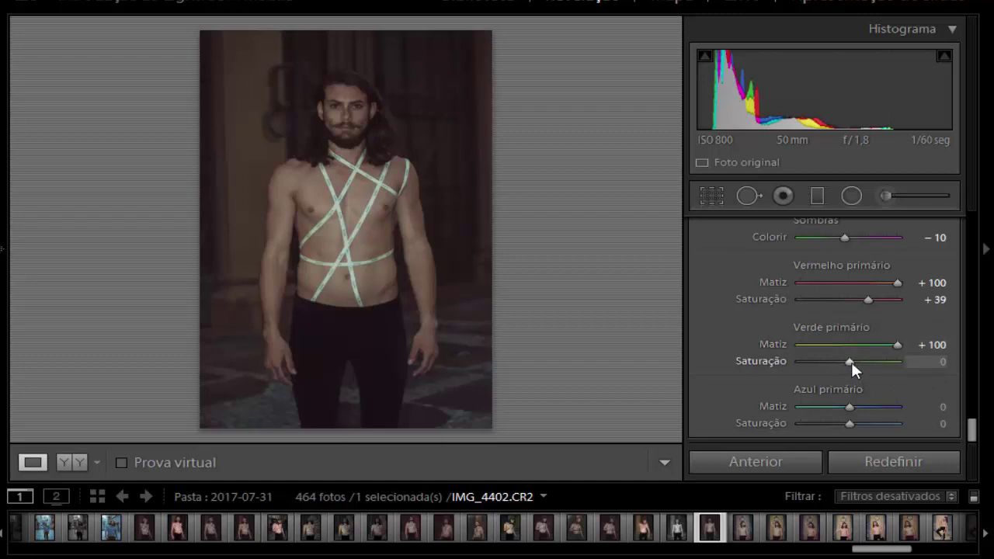
- Set green saturation −7, blue saturation +100, blue hue +9 and red saturation +5
drag(852, 362, 846, 358)
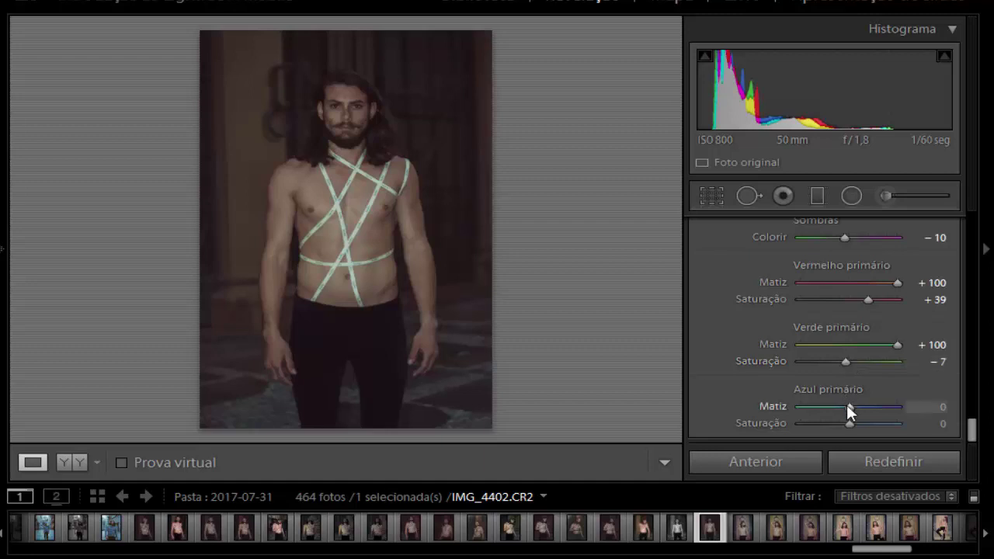
mouse_move(846, 404)
mouse_down()
mouse_move(775, 428)
mouse_move(785, 388)
mouse_move(829, 390)
mouse_up()
drag(828, 385, 830, 384)
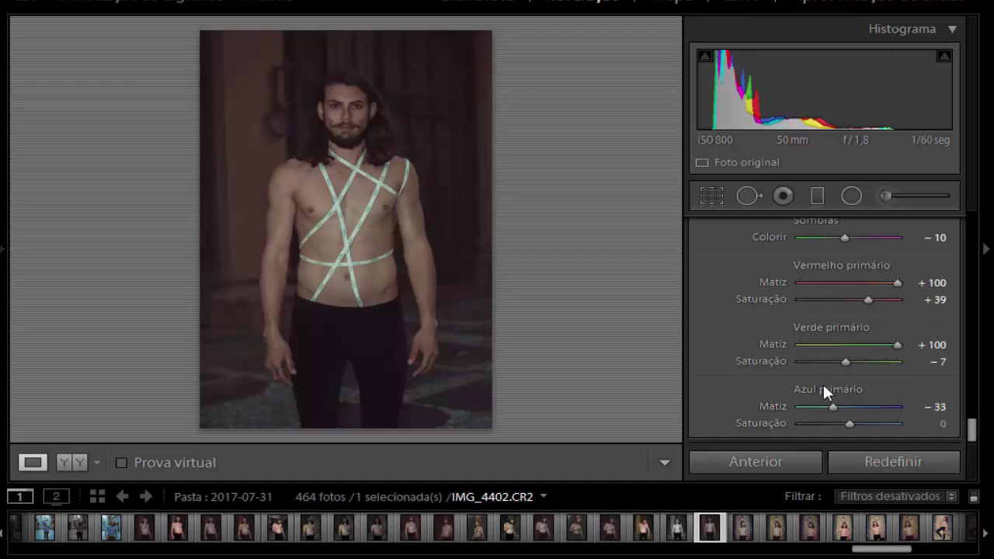
drag(845, 420, 908, 441)
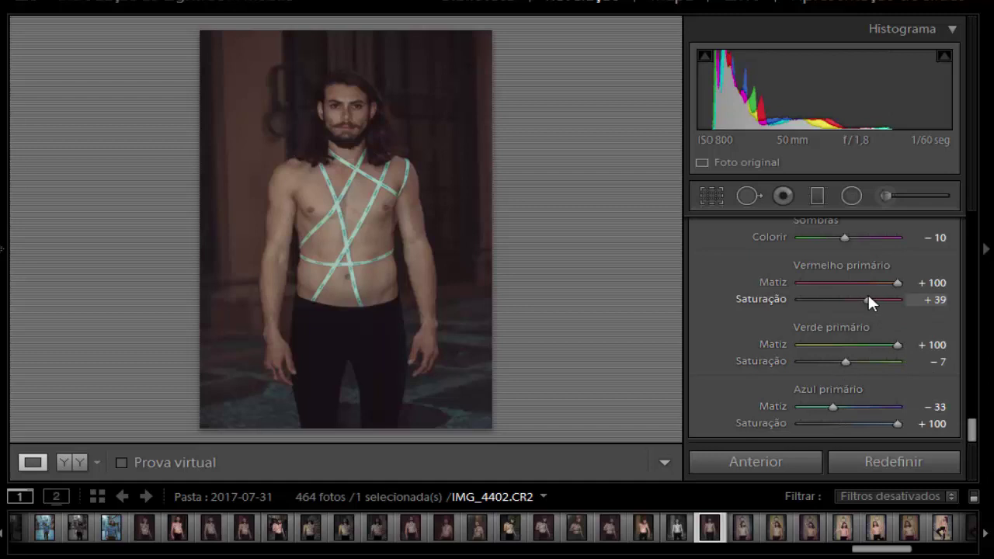
drag(869, 295, 852, 293)
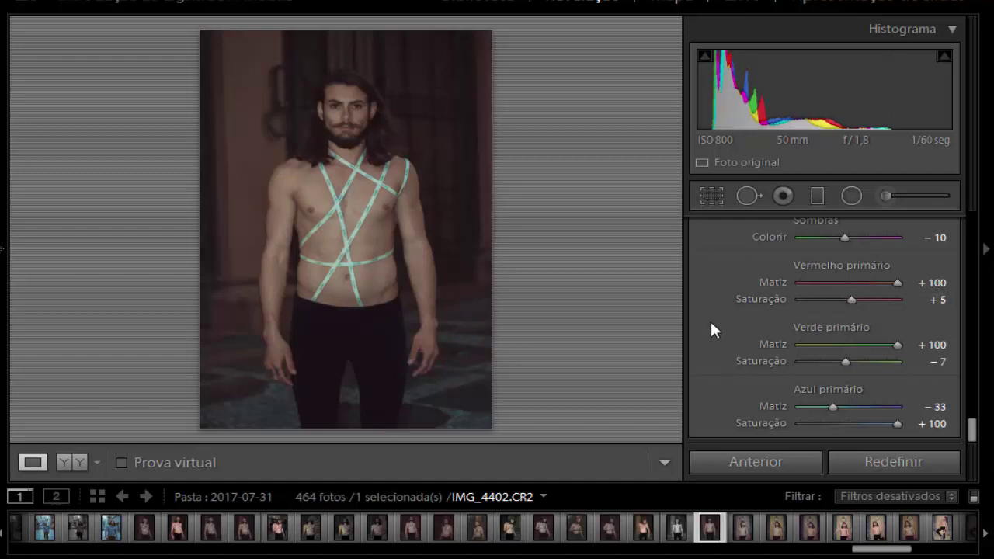
drag(837, 406, 858, 406)
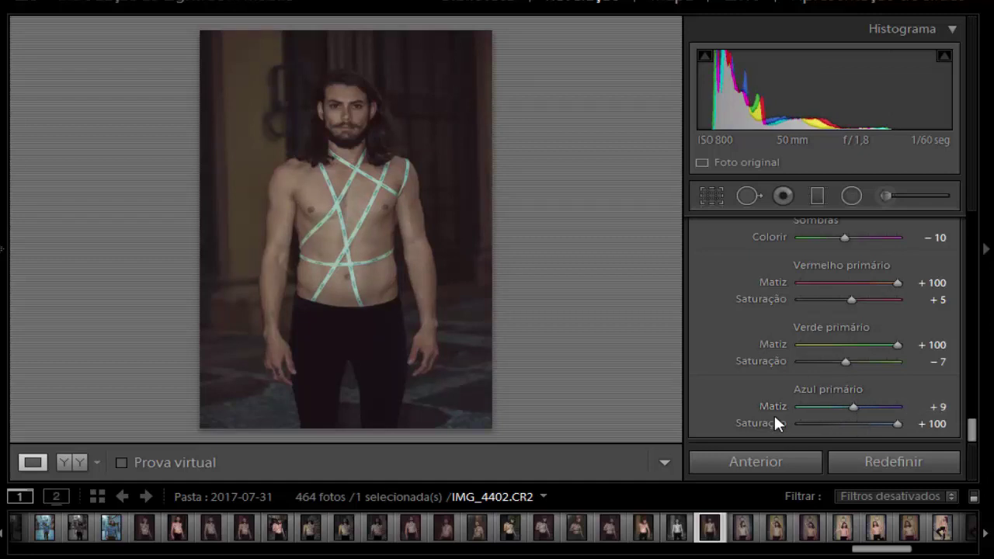
click(82, 463)
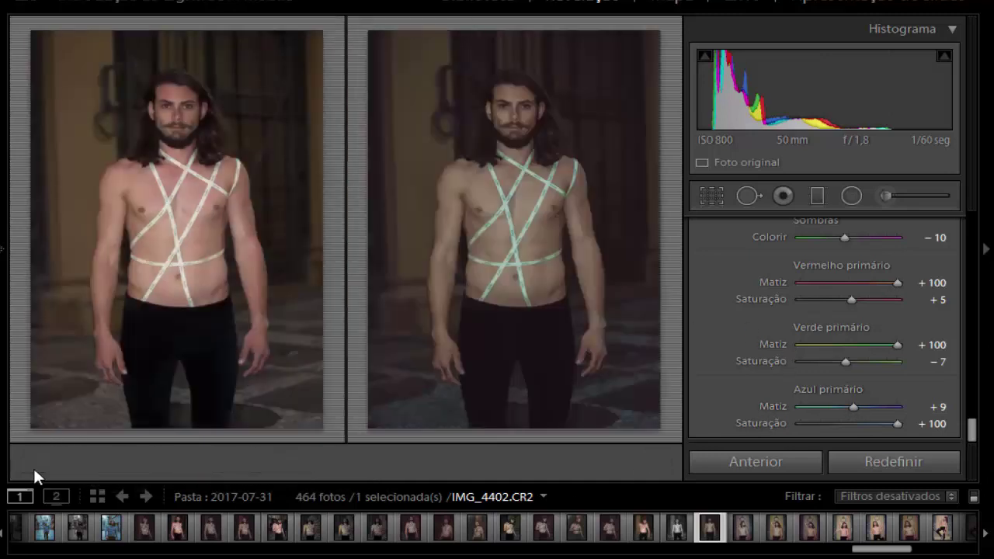
click(33, 464)
scroll(871, 261, up, 2)
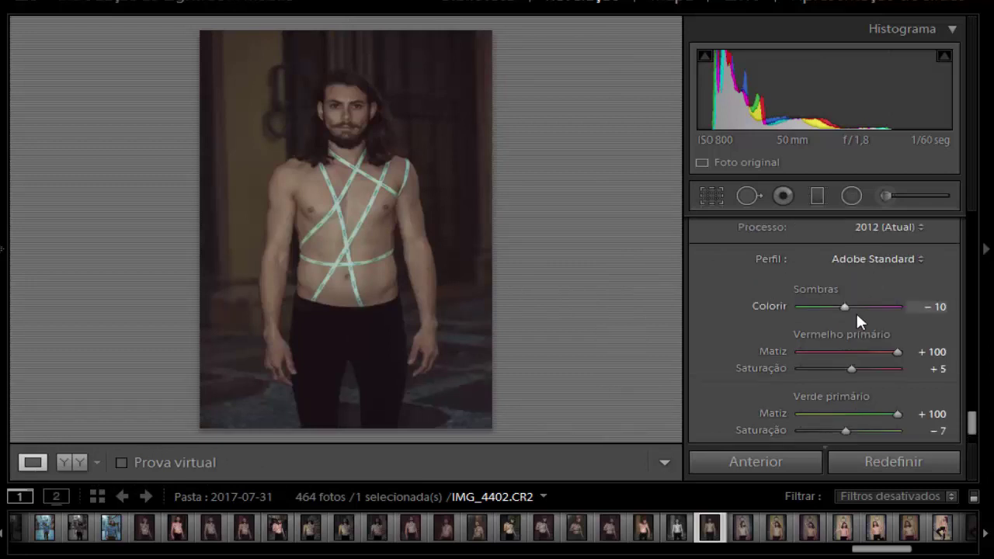
scroll(856, 311, up, 2)
scroll(856, 311, up, 5)
scroll(856, 311, up, 5)
scroll(856, 311, up, 5)
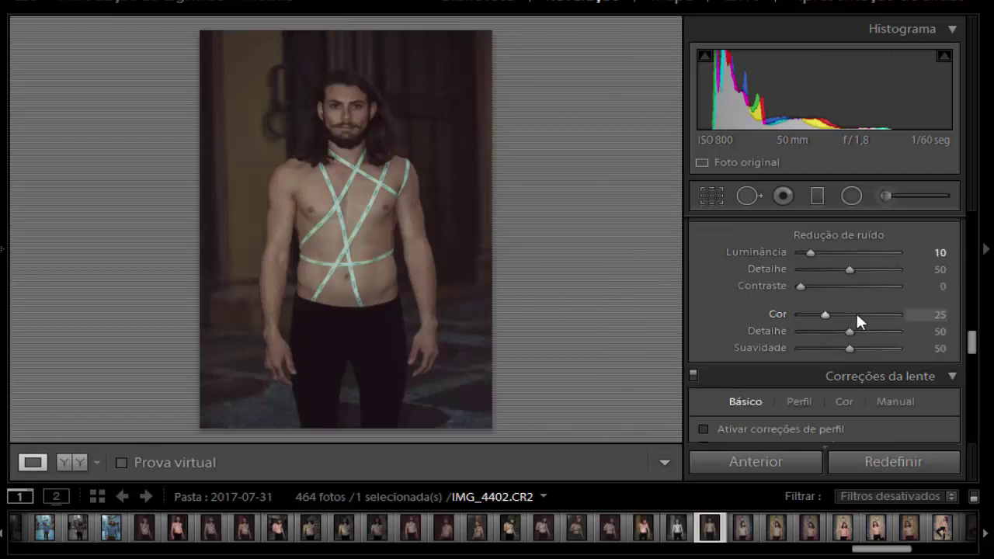
scroll(856, 312, up, 5)
scroll(856, 311, up, 5)
scroll(856, 312, up, 5)
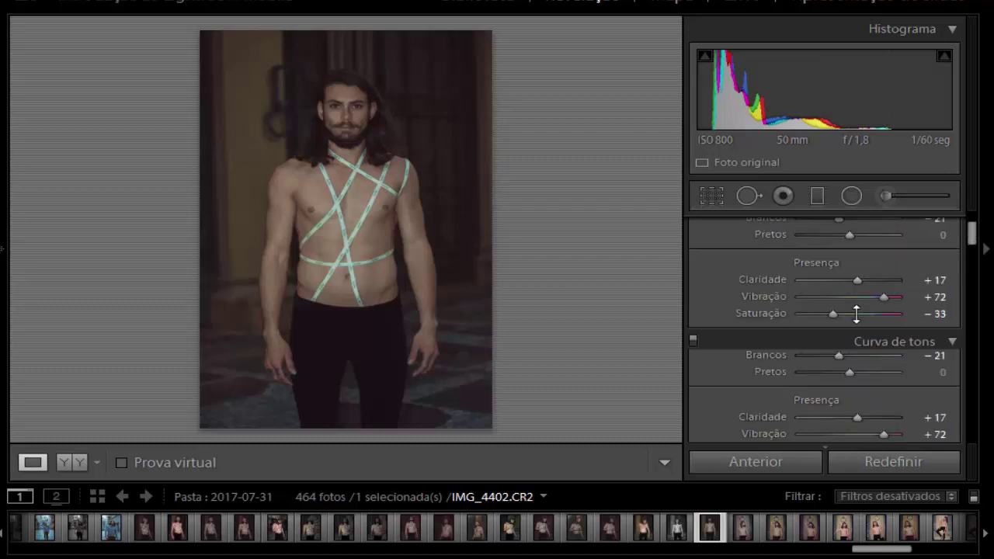
scroll(851, 334, up, 5)
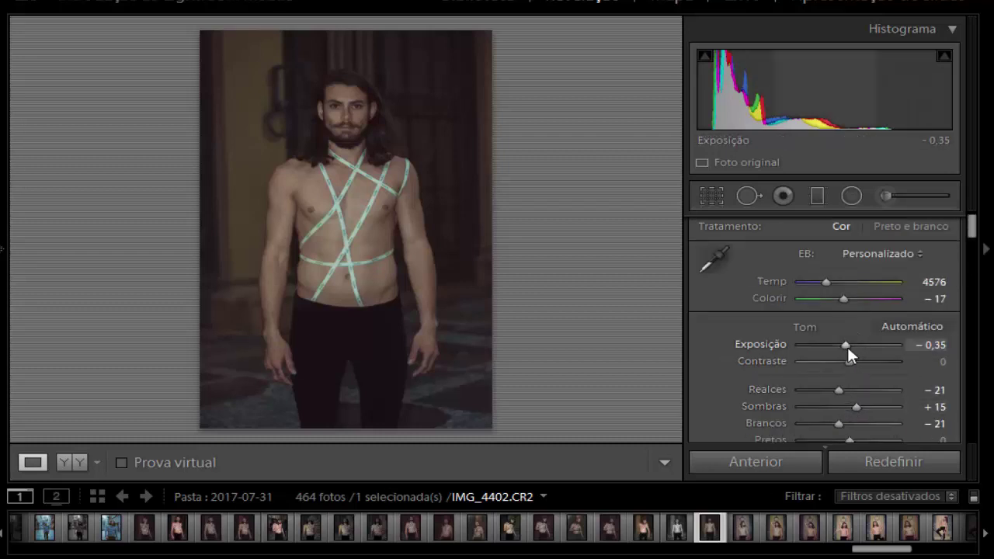
drag(847, 347, 849, 346)
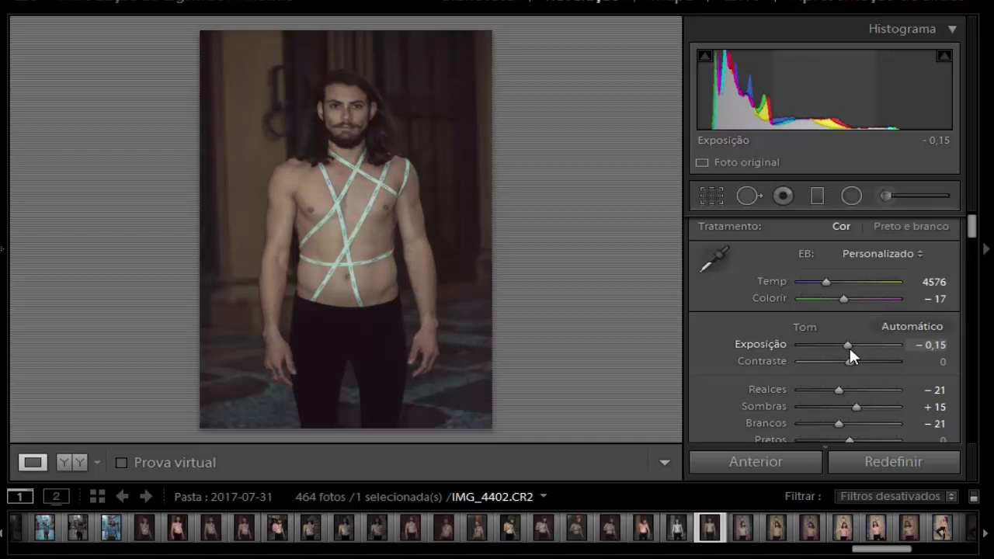
key(ctrl+z)
scroll(848, 358, down, 3)
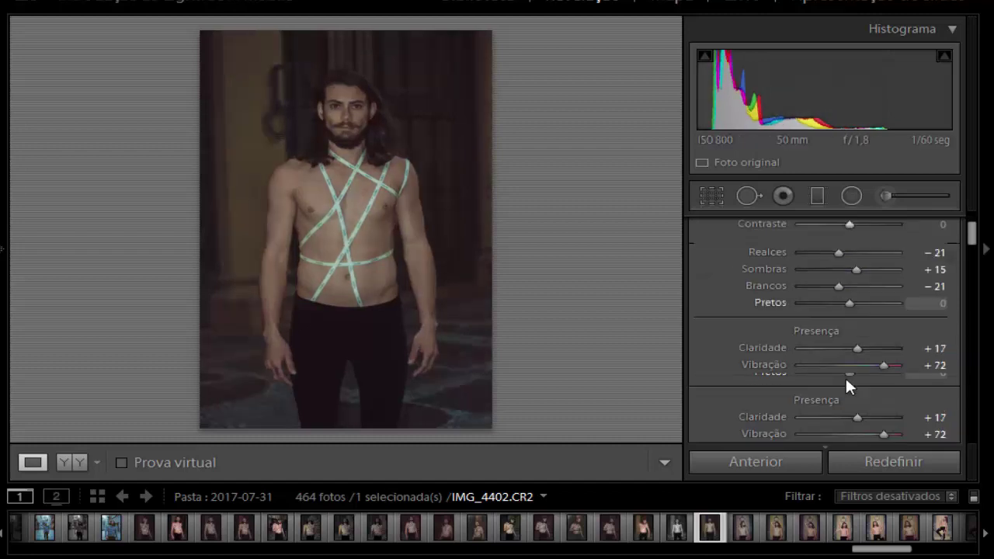
scroll(840, 334, down, 2)
scroll(736, 361, down, 10)
scroll(738, 365, down, 5)
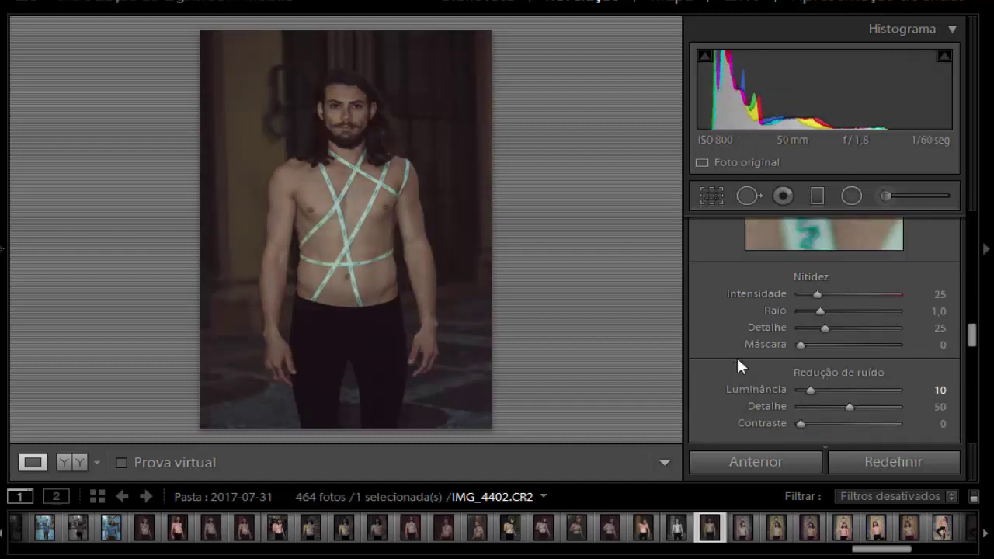
scroll(738, 365, down, 5)
scroll(738, 365, down, 5)
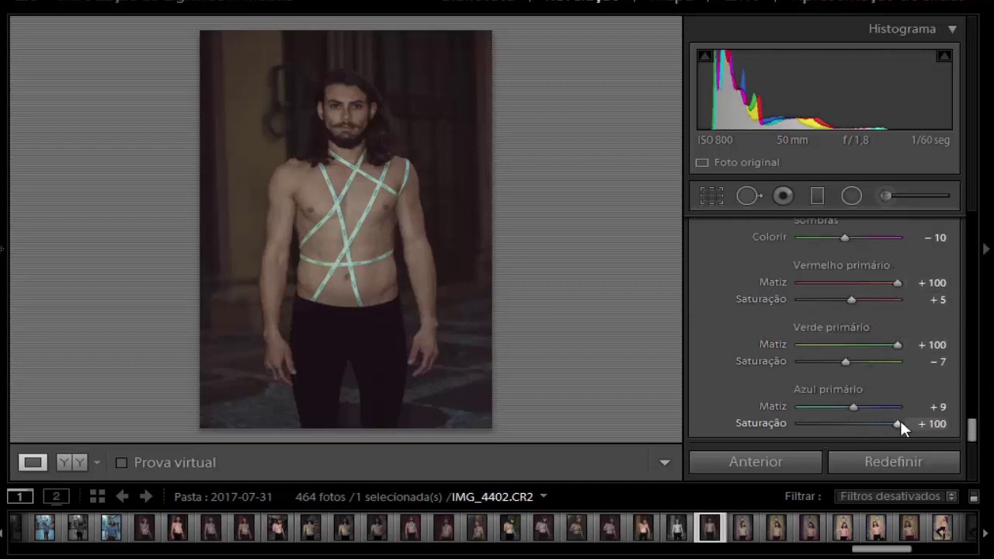
- Drag the blue primary hue down to −21, keeping blue saturation at +100
mouse_move(899, 423)
mouse_down()
mouse_move(793, 423)
mouse_move(903, 423)
mouse_move(805, 405)
mouse_move(838, 409)
mouse_up()
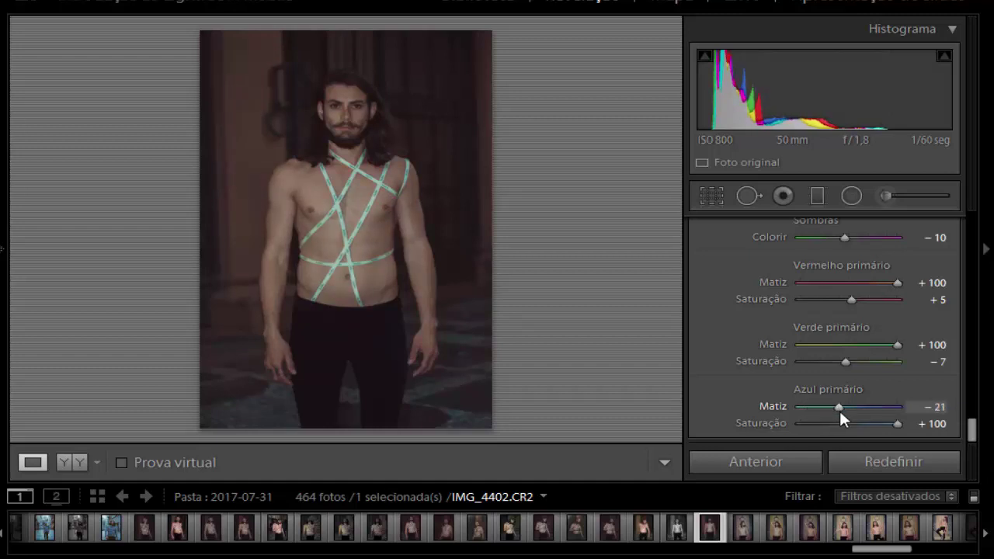
- Switch to the left/right Before/After view of the portrait
click(74, 460)
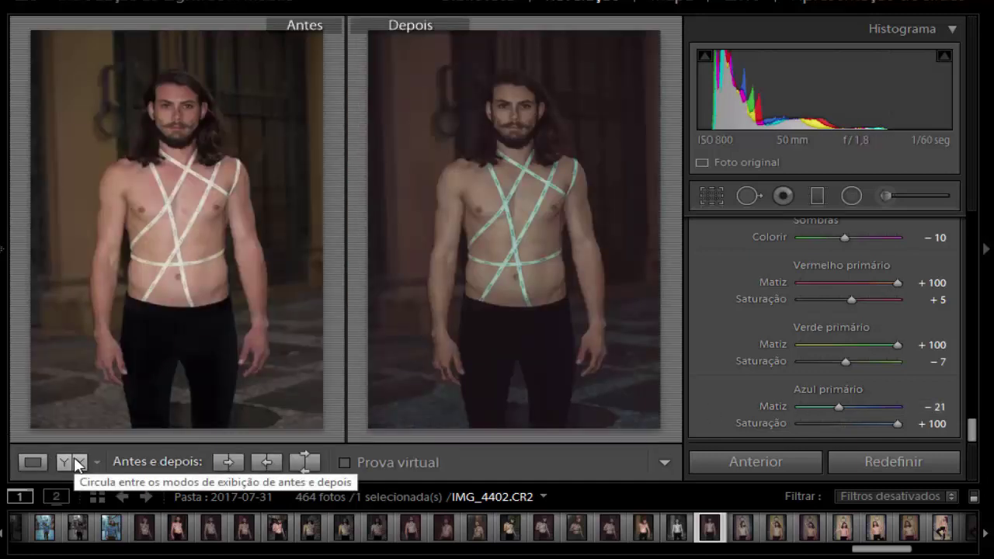